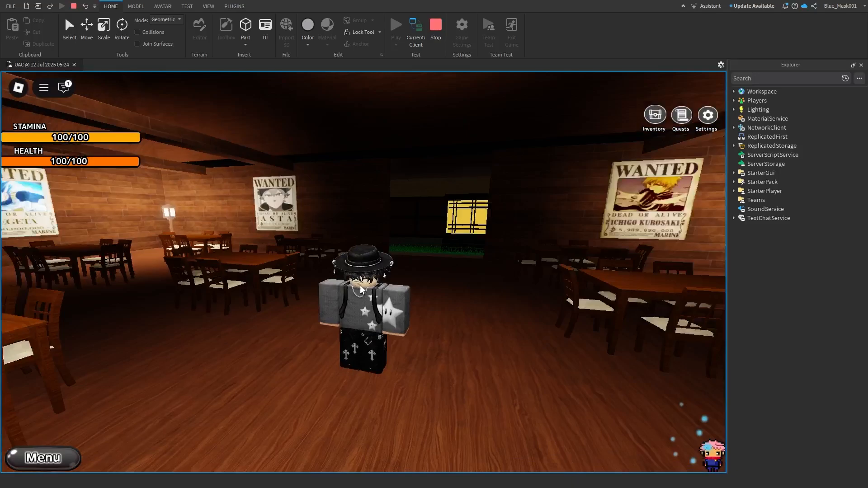
Step: Open the in-game menu and view its Shop, Stats and Map windows one after another, closing each
{"action": "right_click", "coordinate": [361, 287]}
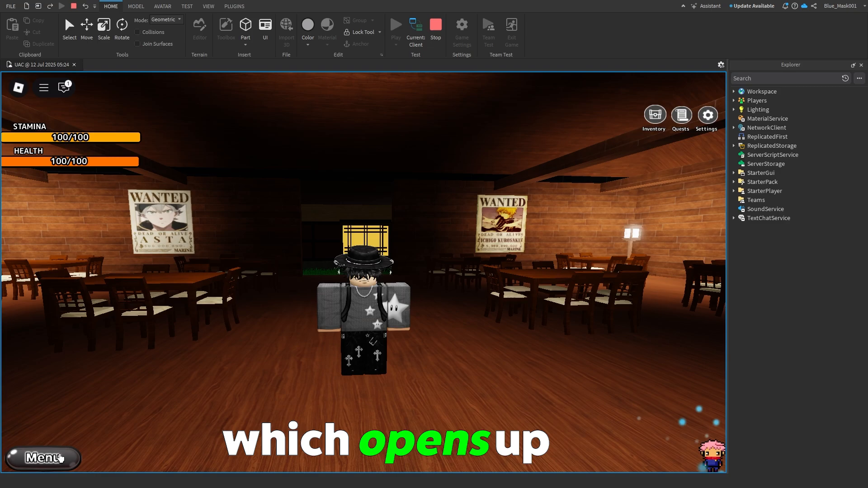
{"action": "left_click", "coordinate": [66, 457]}
{"action": "left_click", "coordinate": [64, 365]}
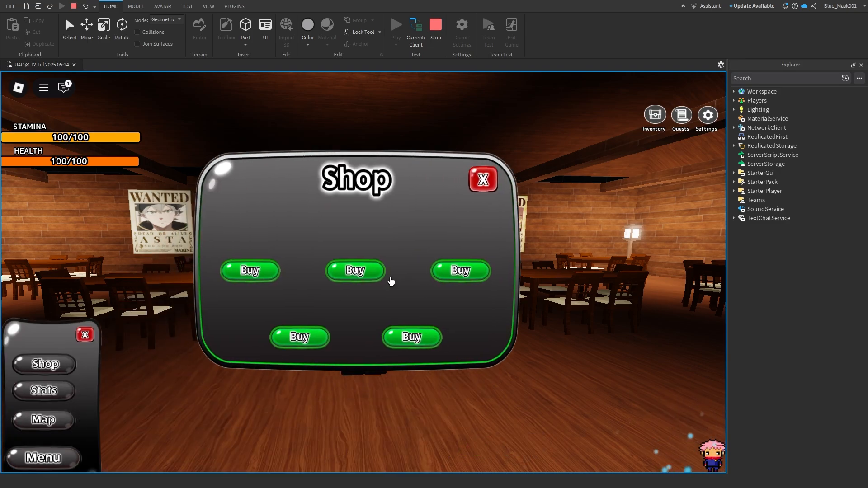
{"action": "left_click", "coordinate": [483, 181]}
{"action": "left_click", "coordinate": [63, 384]}
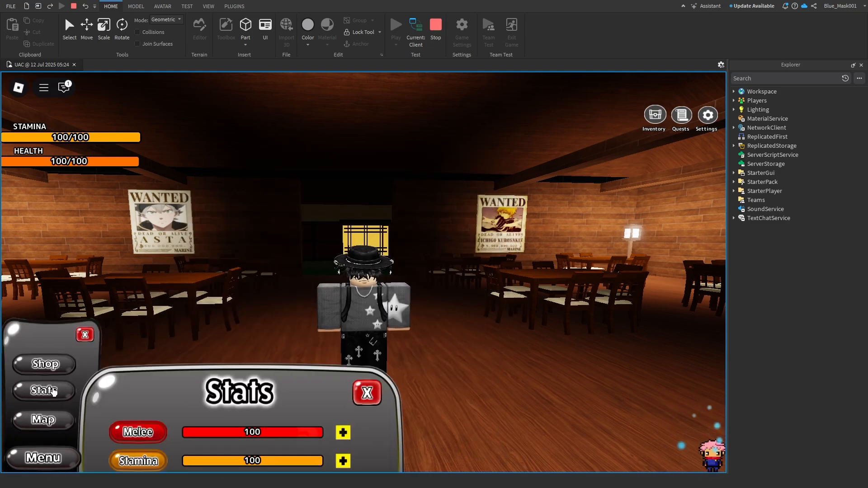
{"action": "left_click", "coordinate": [64, 387]}
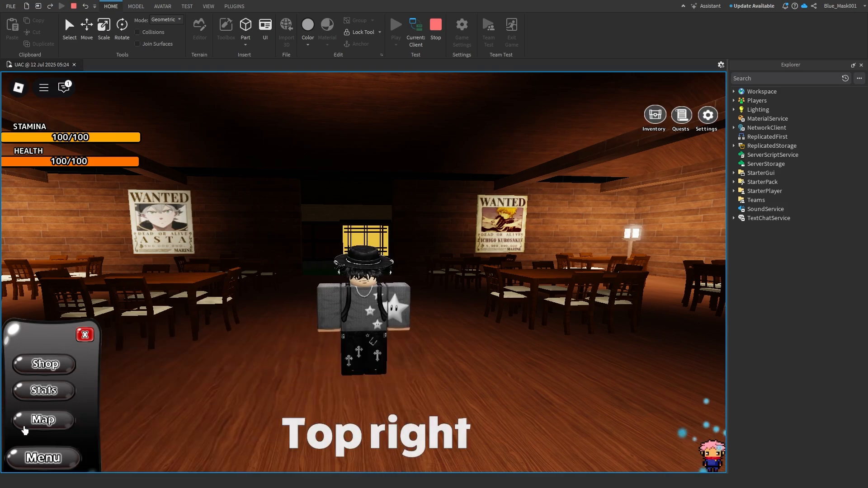
{"action": "left_click", "coordinate": [58, 418]}
{"action": "left_click", "coordinate": [494, 189]}
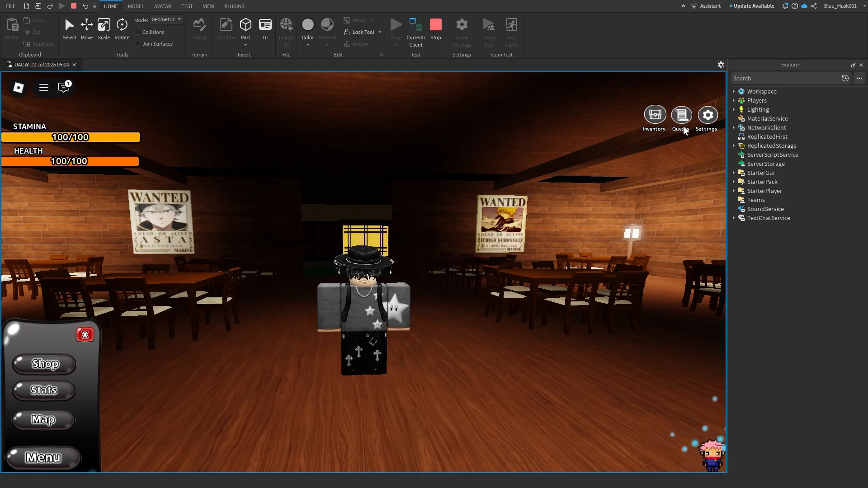
Step: View the game's Inventory and Quests windows, closing each one
{"action": "left_click", "coordinate": [654, 117]}
{"action": "left_click", "coordinate": [478, 194]}
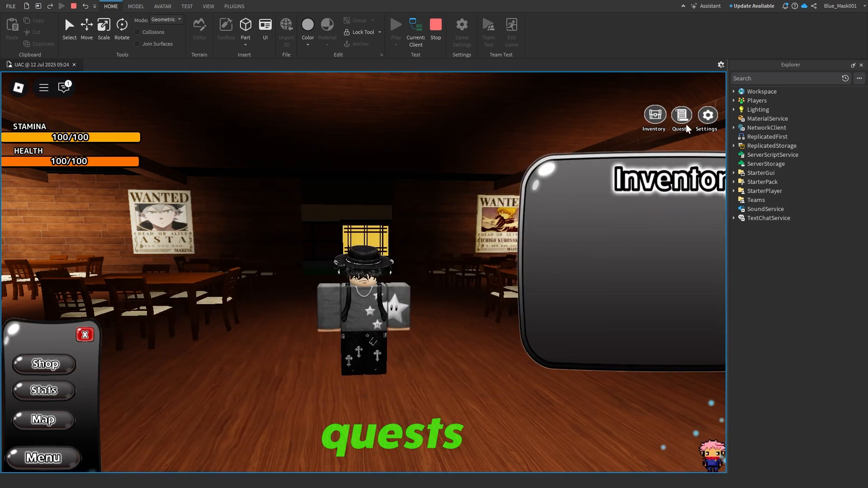
{"action": "left_click", "coordinate": [683, 117]}
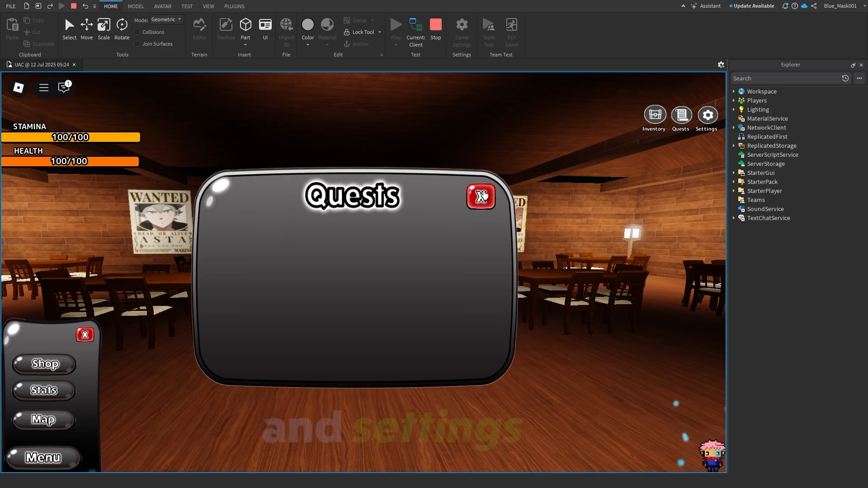
{"action": "left_click", "coordinate": [479, 193]}
Step: Try the Music and Shadows toggles twice each in the game's Settings window, and close it
{"action": "left_click", "coordinate": [708, 116]}
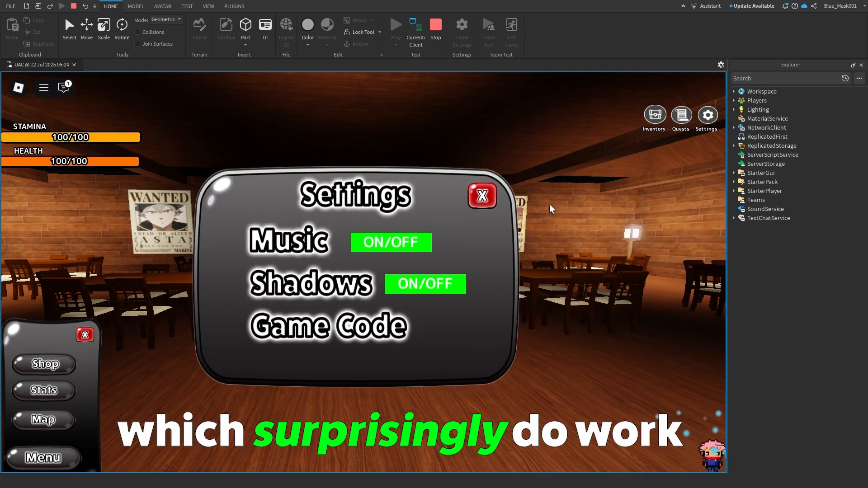
{"action": "left_click", "coordinate": [426, 243]}
{"action": "left_click", "coordinate": [426, 243]}
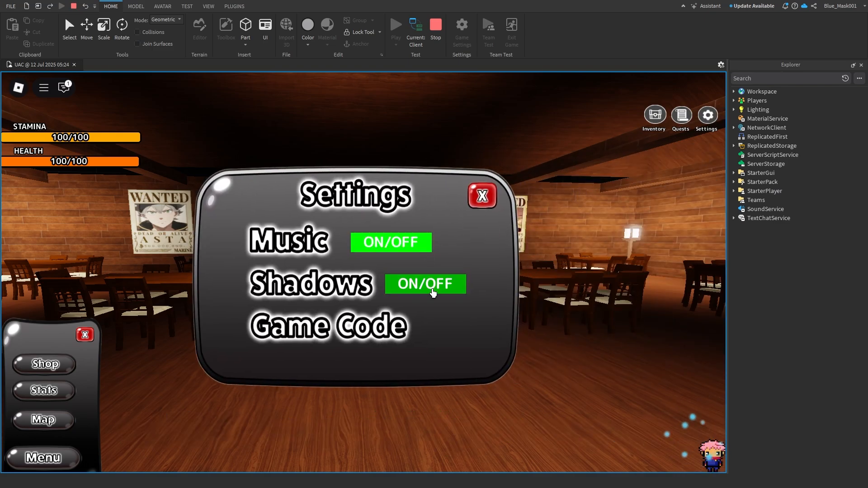
{"action": "left_click", "coordinate": [431, 290]}
{"action": "left_click", "coordinate": [431, 289]}
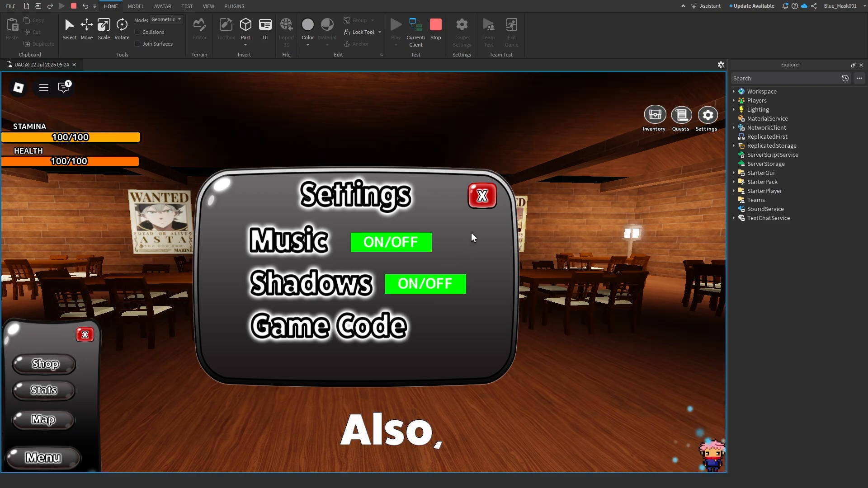
{"action": "left_click", "coordinate": [482, 206]}
{"action": "right_click", "coordinate": [455, 268]}
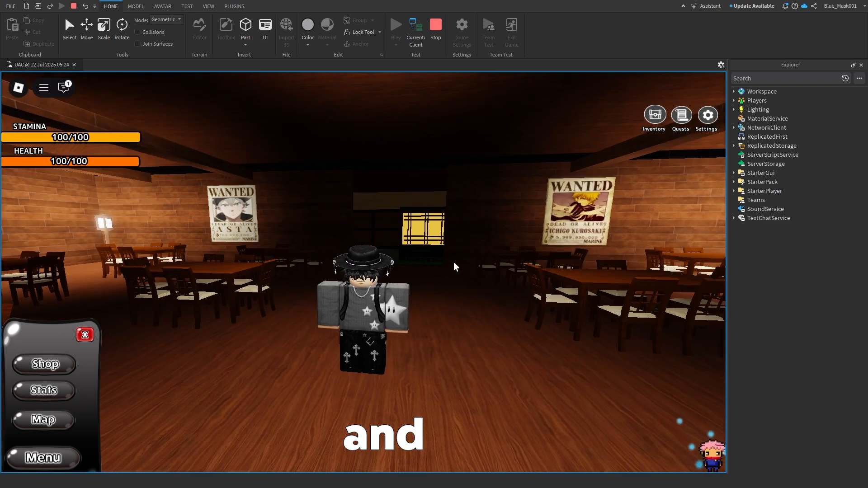
{"action": "key", "text": "w"}
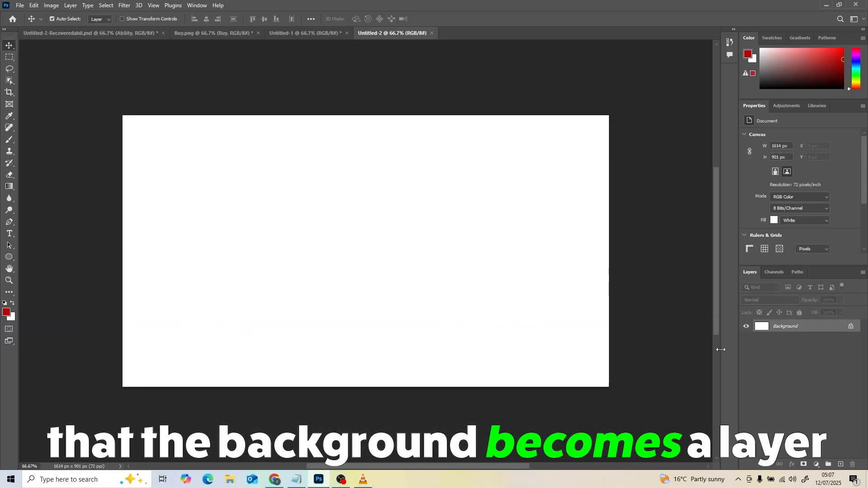
Step: In Photoshop, convert the locked Background of the new document into a regular layer named Layer 0
{"action": "right_click", "coordinate": [783, 326]}
{"action": "right_click", "coordinate": [770, 328]}
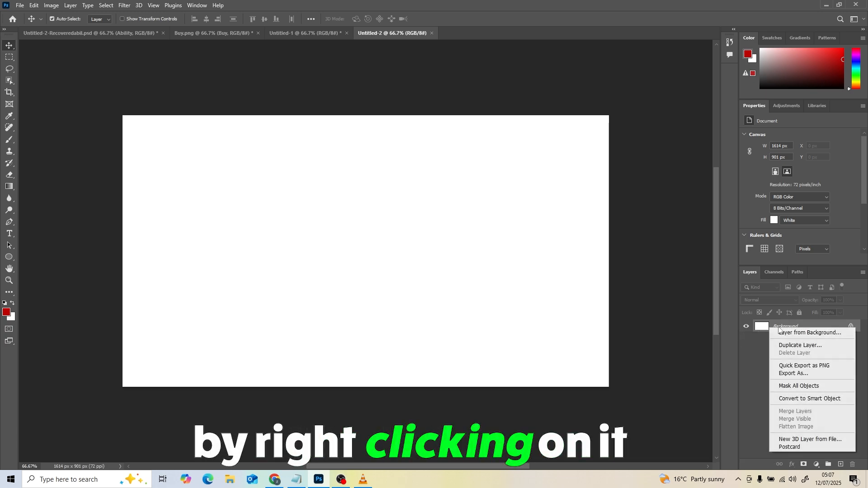
{"action": "left_click", "coordinate": [782, 334]}
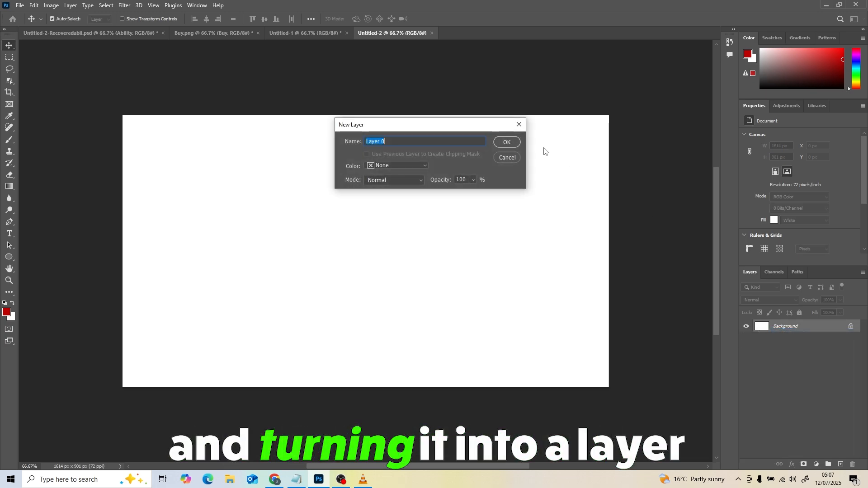
{"action": "left_click", "coordinate": [508, 142]}
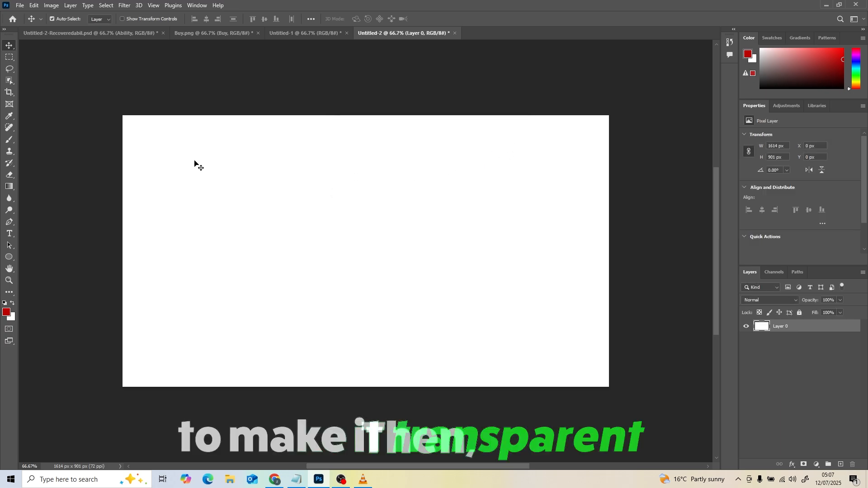
Step: Select the whole canvas with the Lasso tool and delete its white fill to make the background transparent
{"action": "left_click", "coordinate": [9, 69]}
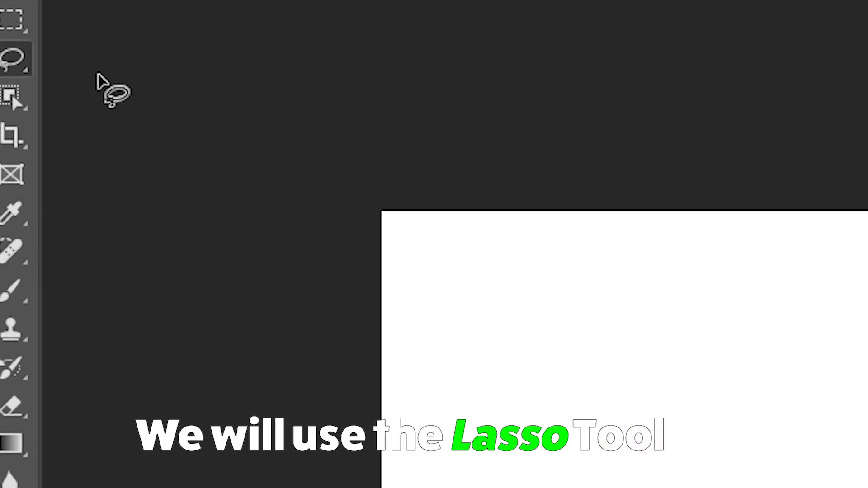
{"action": "mouse_move", "coordinate": [274, 90]}
{"action": "left_mouse_down"}
{"action": "mouse_move", "coordinate": [289, 389]}
{"action": "mouse_move", "coordinate": [521, 362]}
{"action": "mouse_move", "coordinate": [588, 244]}
{"action": "mouse_move", "coordinate": [543, 91]}
{"action": "mouse_move", "coordinate": [747, 4]}
{"action": "mouse_move", "coordinate": [452, 9]}
{"action": "mouse_move", "coordinate": [592, 145]}
{"action": "left_mouse_up"}
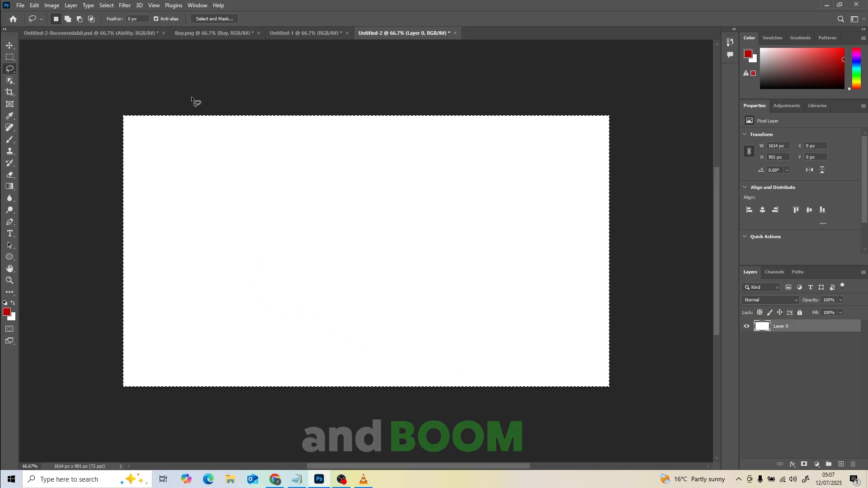
{"action": "key", "text": "Delete"}
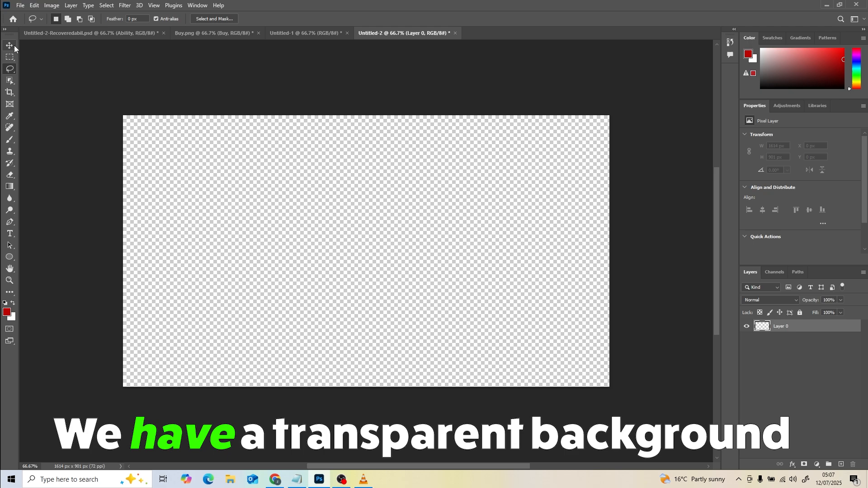
{"action": "left_click", "coordinate": [10, 45]}
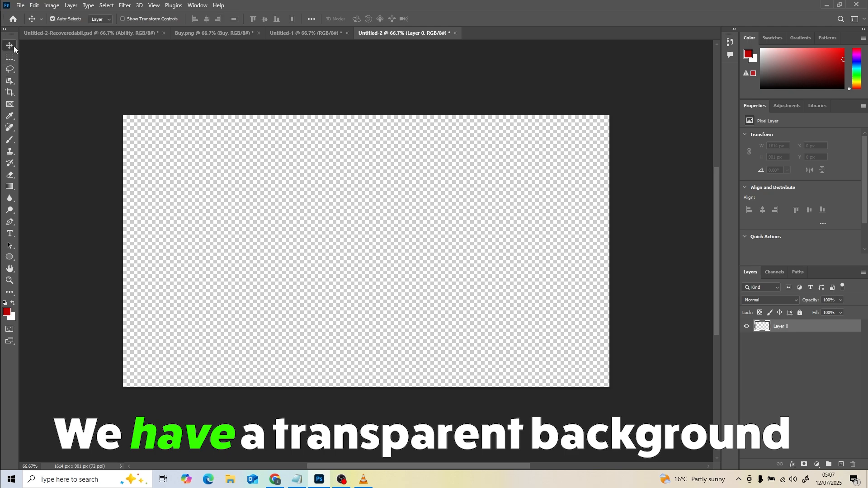
Step: Draw a red rectangle about 940 by 258 px near the canvas centre and round its corners to about 105 px
{"action": "left_click", "coordinate": [10, 257]}
{"action": "left_click", "coordinate": [32, 259]}
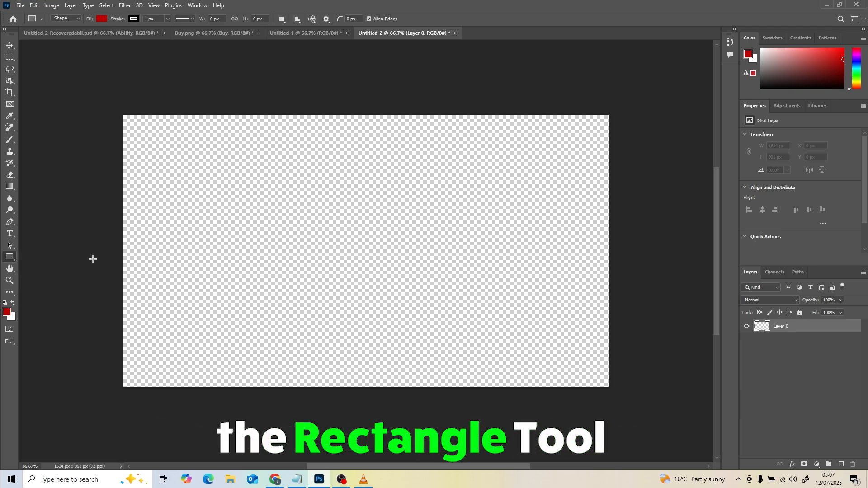
{"action": "left_click_drag", "start_coordinate": [221, 217], "coordinate": [504, 294]}
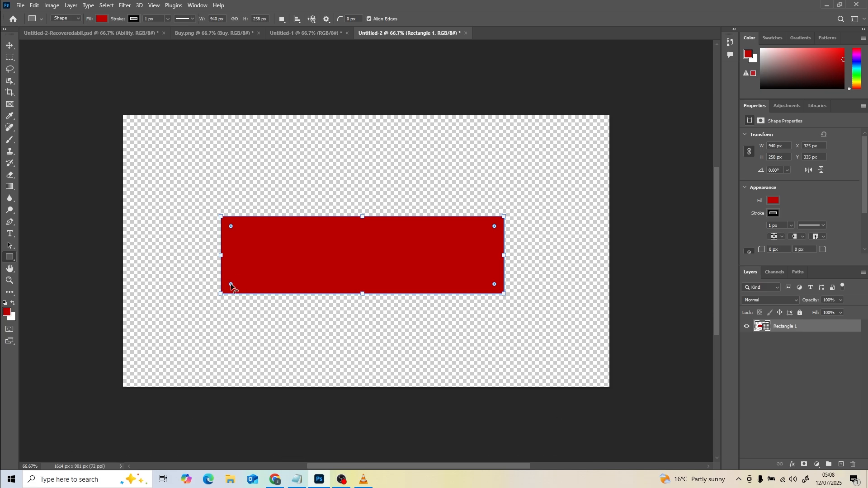
{"action": "left_click_drag", "start_coordinate": [231, 285], "coordinate": [253, 279]}
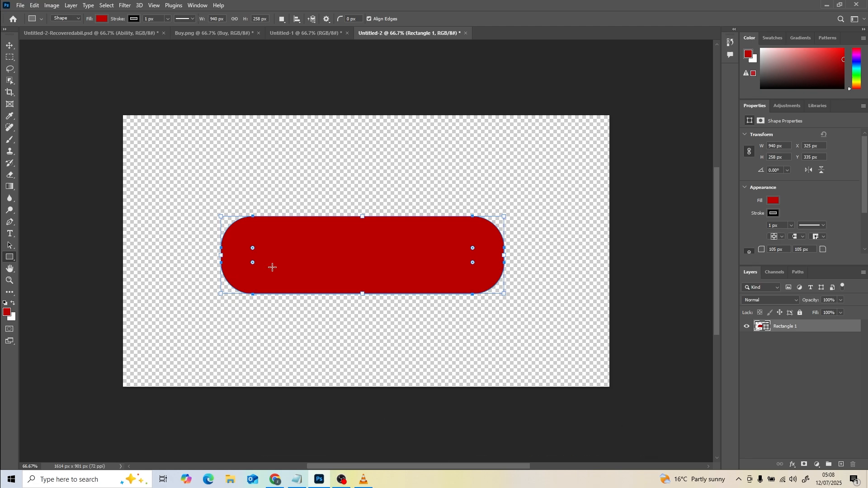
Step: Warp the rounded rectangle with the Inflate preset at a bend of about 3.4%, apply the transform and deselect the shape
{"action": "key", "text": "ctrl+t"}
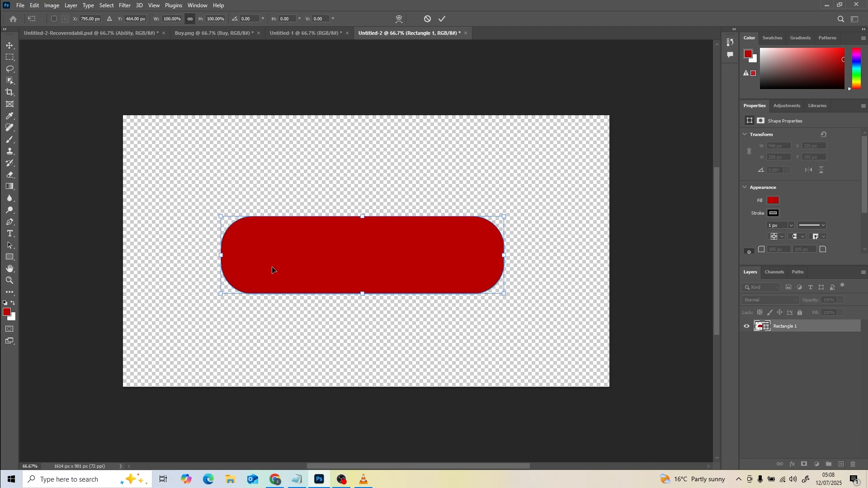
{"action": "right_click", "coordinate": [285, 269]}
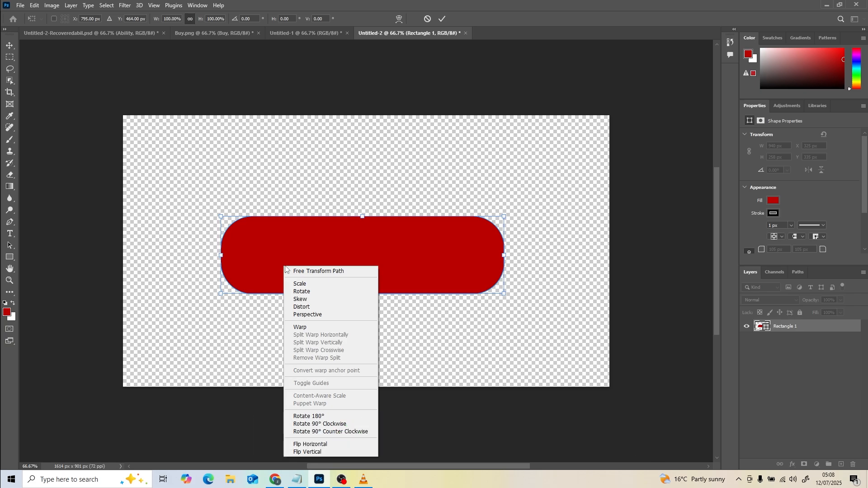
{"action": "left_click", "coordinate": [303, 328]}
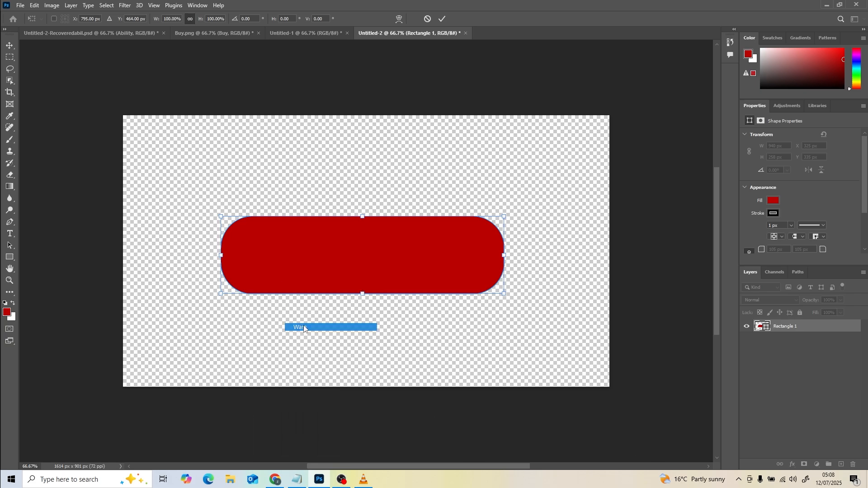
{"action": "left_click", "coordinate": [222, 18]}
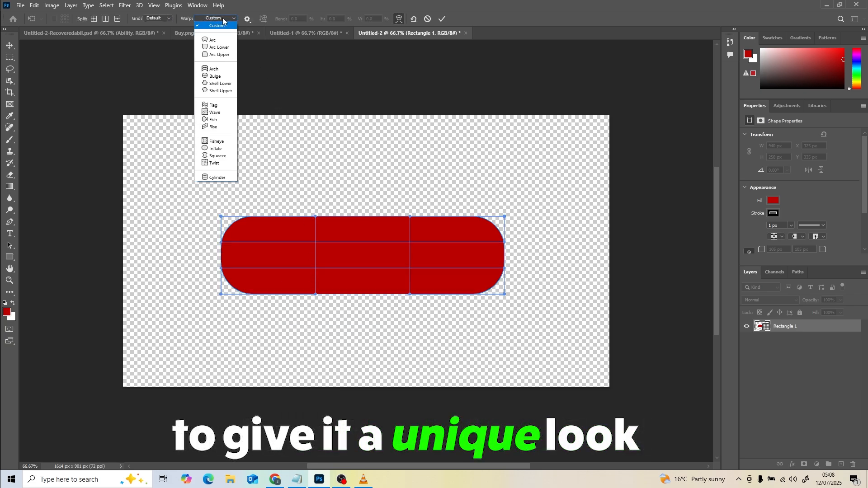
{"action": "left_click", "coordinate": [217, 148]}
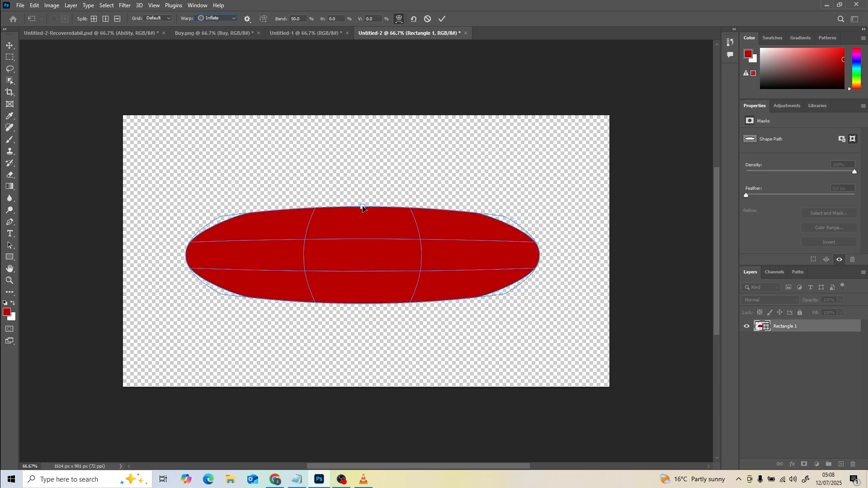
{"action": "left_click_drag", "start_coordinate": [362, 209], "coordinate": [361, 218]}
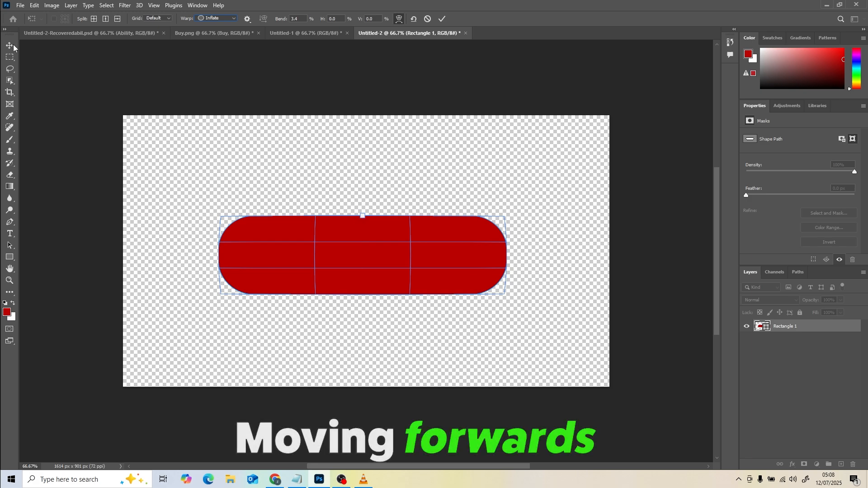
{"action": "key", "text": "Return"}
{"action": "left_click", "coordinate": [398, 179]}
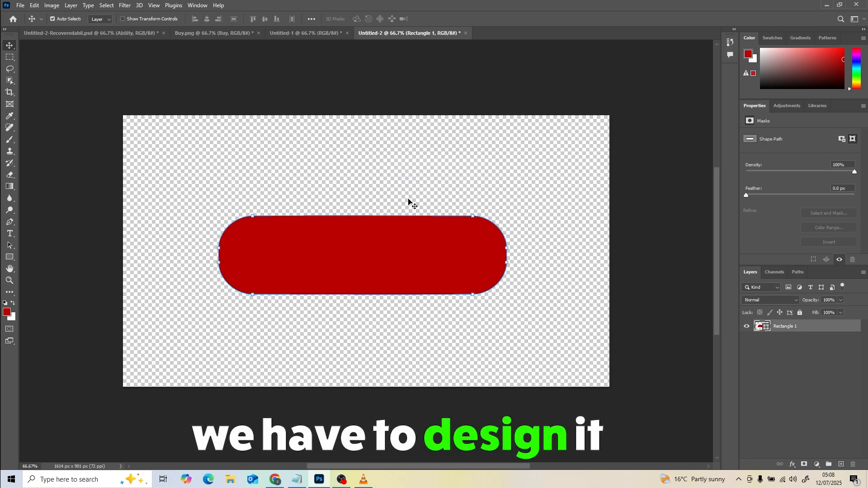
{"action": "left_click", "coordinate": [675, 343]}
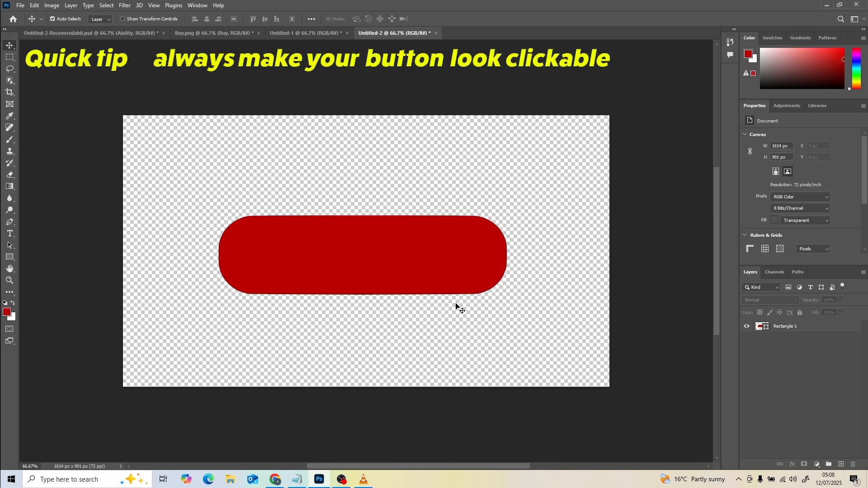
Step: Add a Bevel & Emboss layer style to the rectangle: Inner Bevel, Smooth, depth 100%, size 25 px, soften 3 px
{"action": "right_click", "coordinate": [791, 328]}
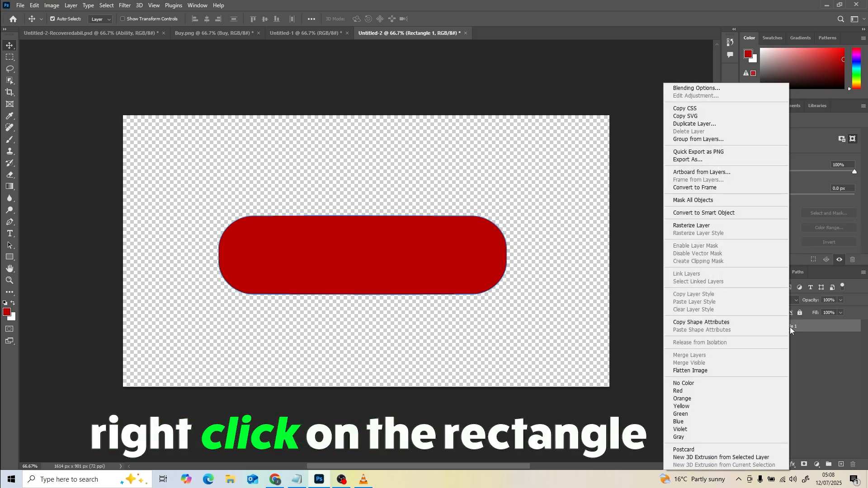
{"action": "left_click", "coordinate": [717, 89]}
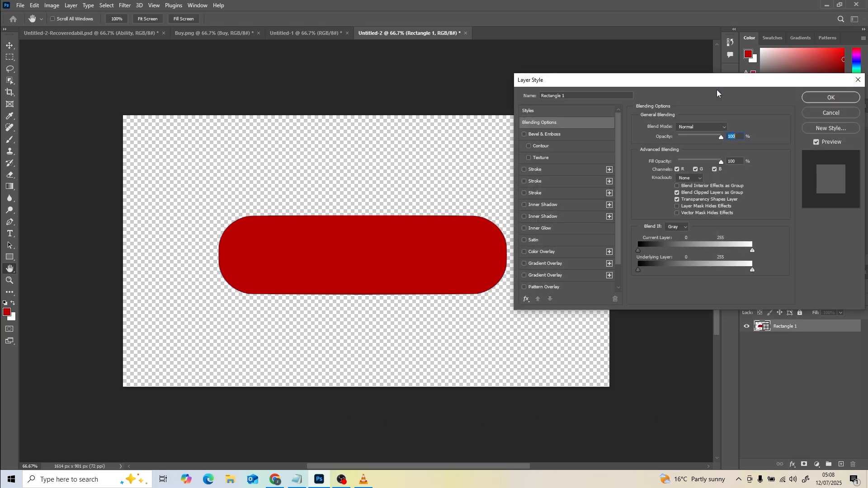
{"action": "left_click", "coordinate": [558, 133]}
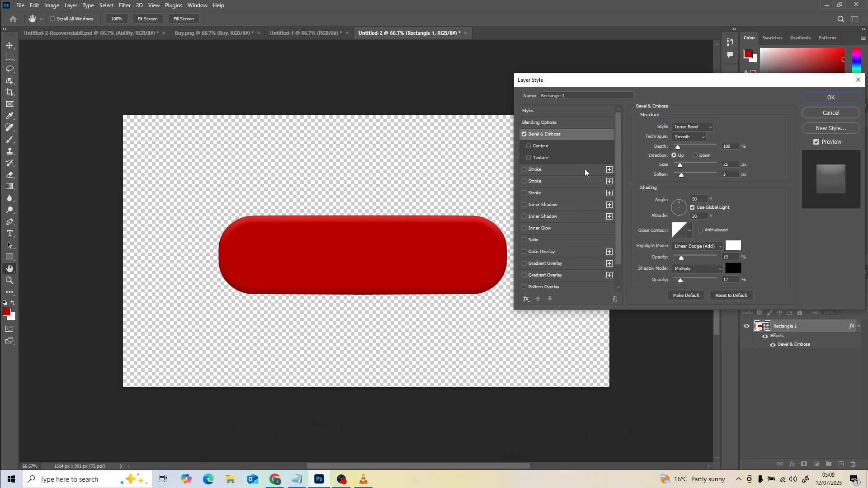
Step: Add an inside Stroke of 24 px to the rounded rectangle with a green linear gradient at 90° and 150% scale
{"action": "left_click", "coordinate": [524, 170]}
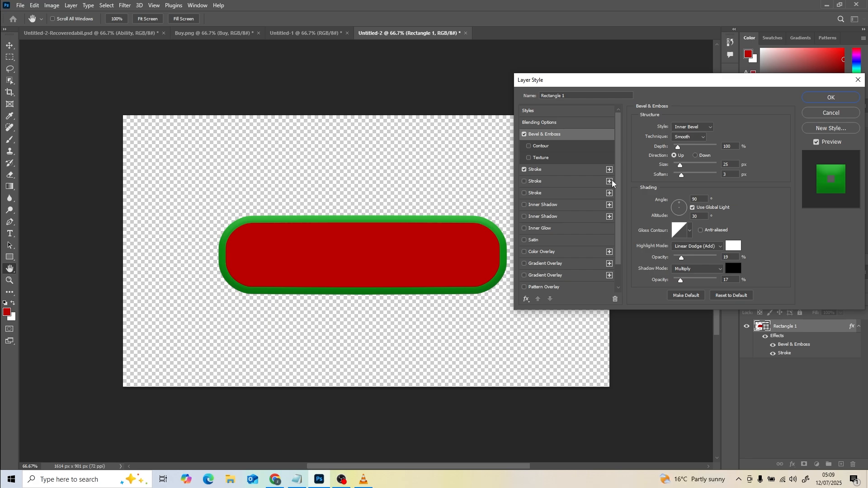
{"action": "left_click", "coordinate": [587, 173]}
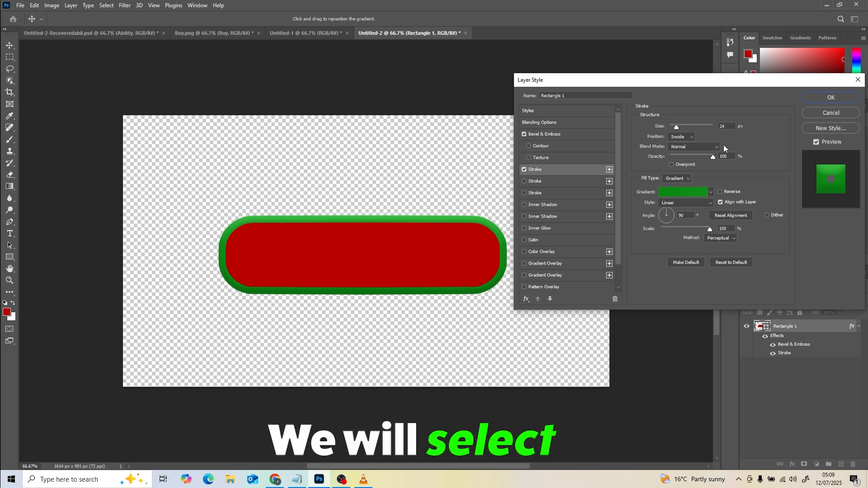
{"action": "left_click", "coordinate": [694, 192]}
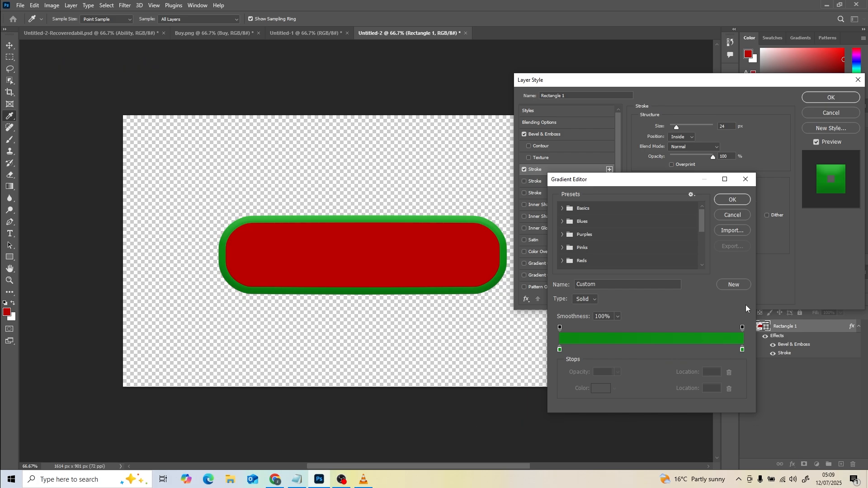
{"action": "left_click", "coordinate": [734, 200]}
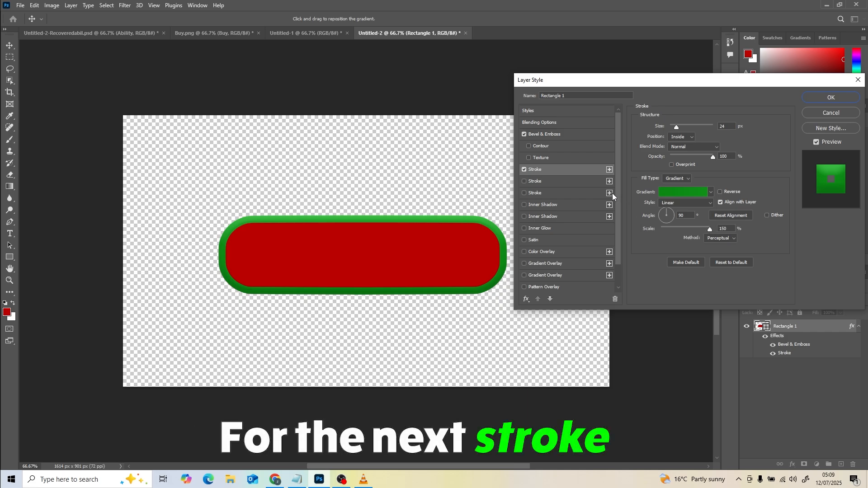
Step: Enable a second inside Stroke of 35 px with a solid black linear gradient at -90° and 150% scale
{"action": "left_click", "coordinate": [524, 182]}
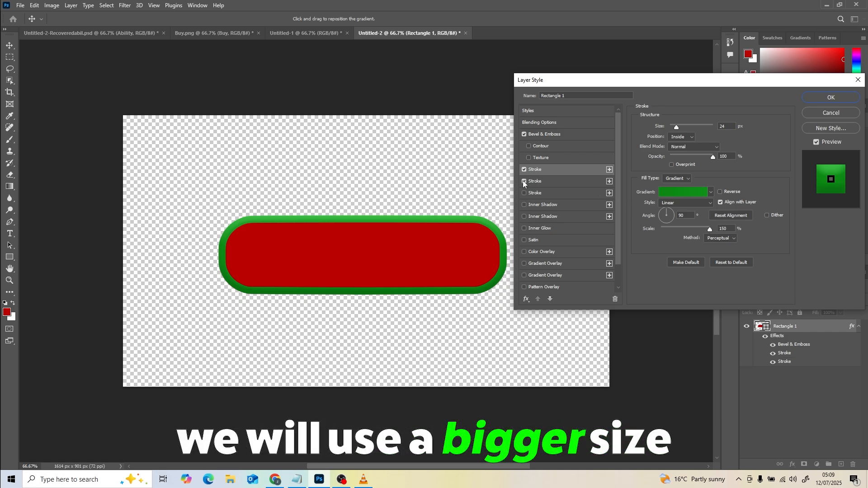
{"action": "left_click", "coordinate": [550, 181]}
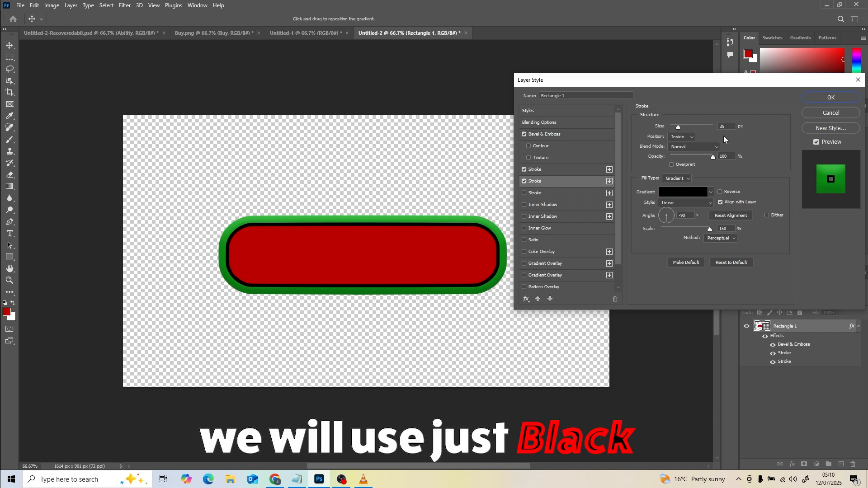
{"action": "left_click", "coordinate": [696, 193]}
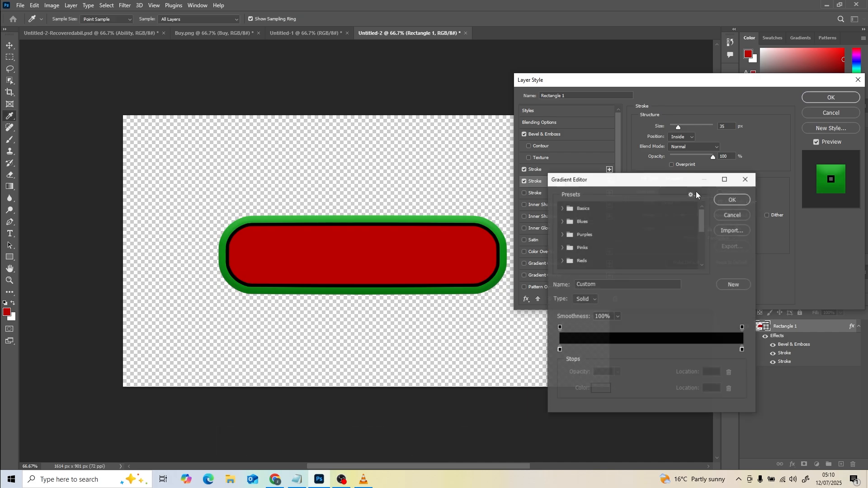
{"action": "left_click", "coordinate": [732, 200]}
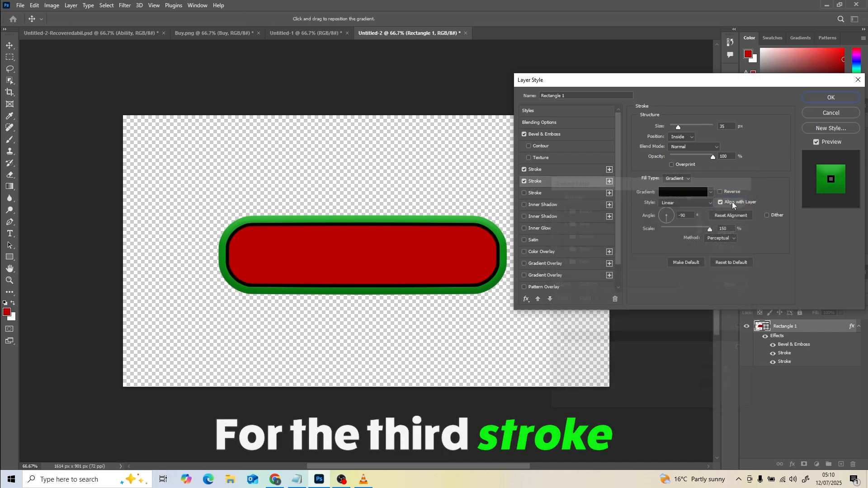
Step: Enable a third inside Stroke of 49 px with a reversed dark-to-bright green linear gradient at -90° and 150% scale
{"action": "left_click", "coordinate": [528, 194]}
{"action": "left_click", "coordinate": [541, 193]}
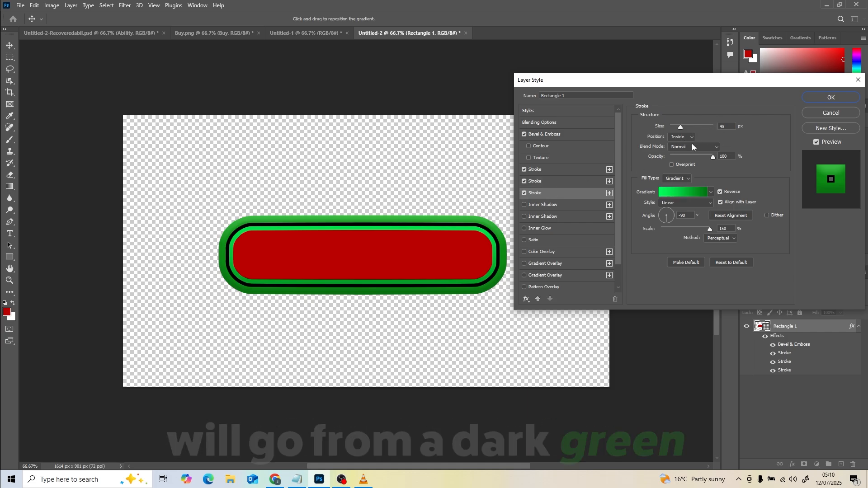
{"action": "left_click", "coordinate": [679, 192]}
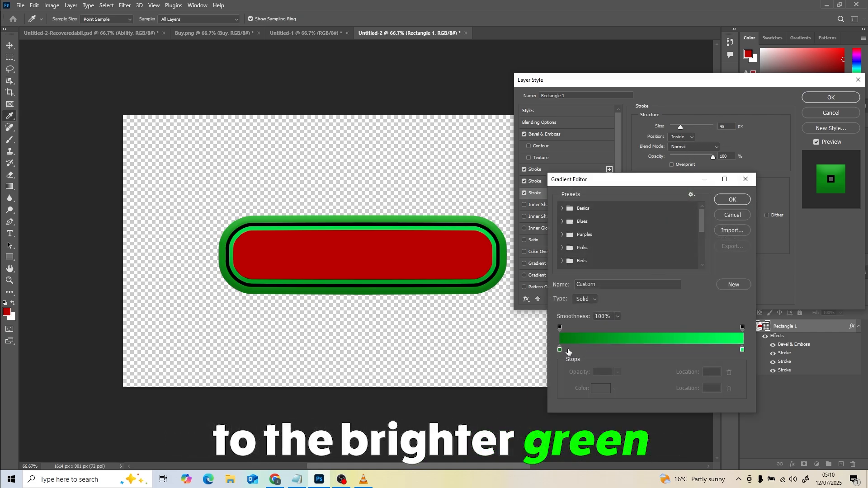
{"action": "left_click", "coordinate": [733, 200]}
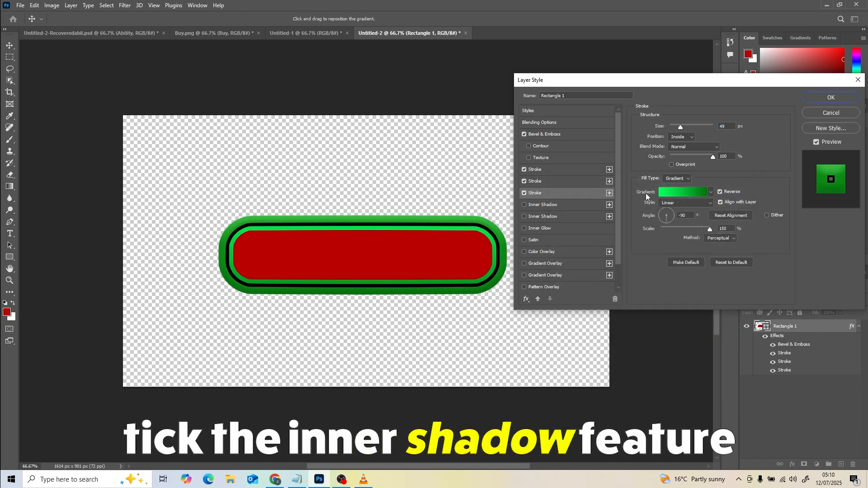
Step: Add two bright green Inner Shadows: 30% opacity, 5 px distance, 35 px size; and 100% opacity, 30 px distance, 80 px size, angle -90°
{"action": "left_click", "coordinate": [525, 206]}
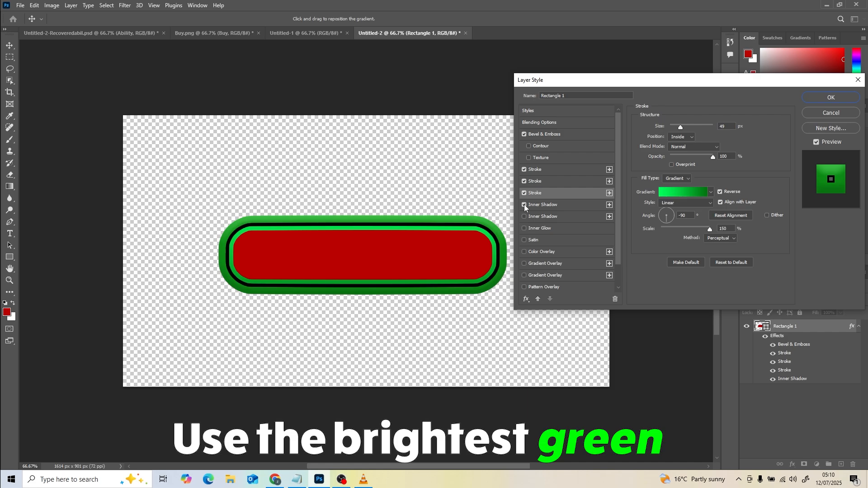
{"action": "left_click", "coordinate": [540, 206]}
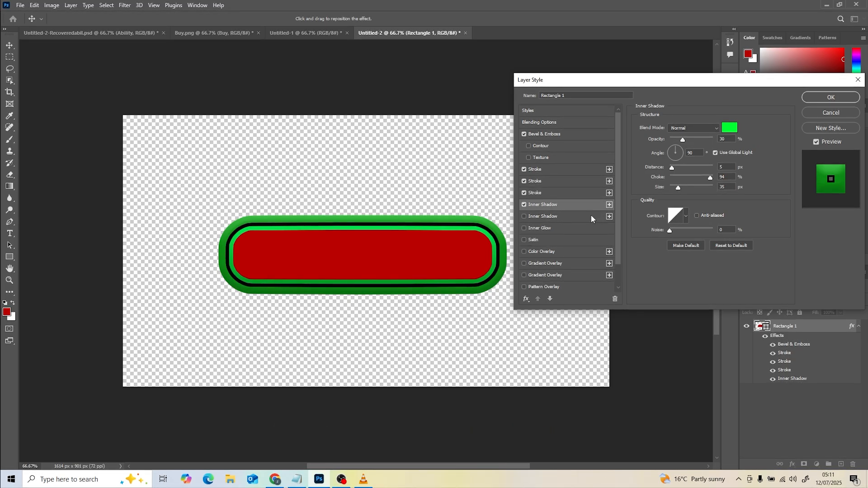
{"action": "left_click", "coordinate": [525, 217]}
{"action": "left_click", "coordinate": [541, 218]}
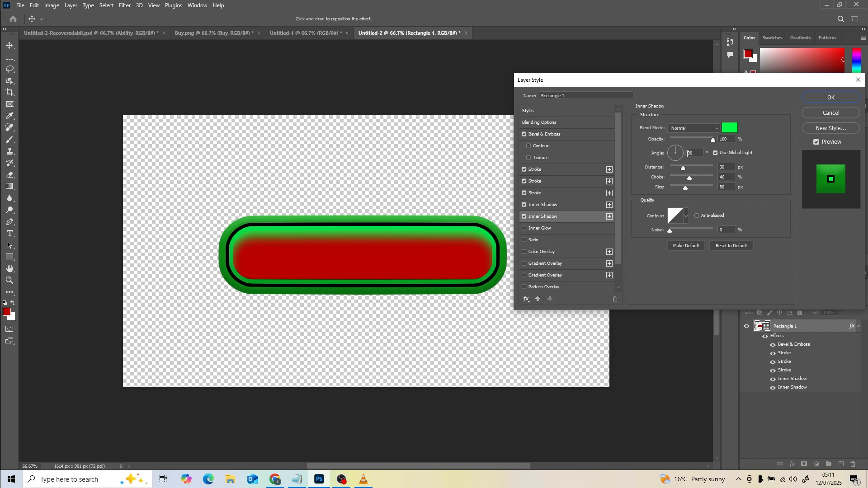
{"action": "left_click", "coordinate": [688, 154]}
{"action": "type", "text": "-"}
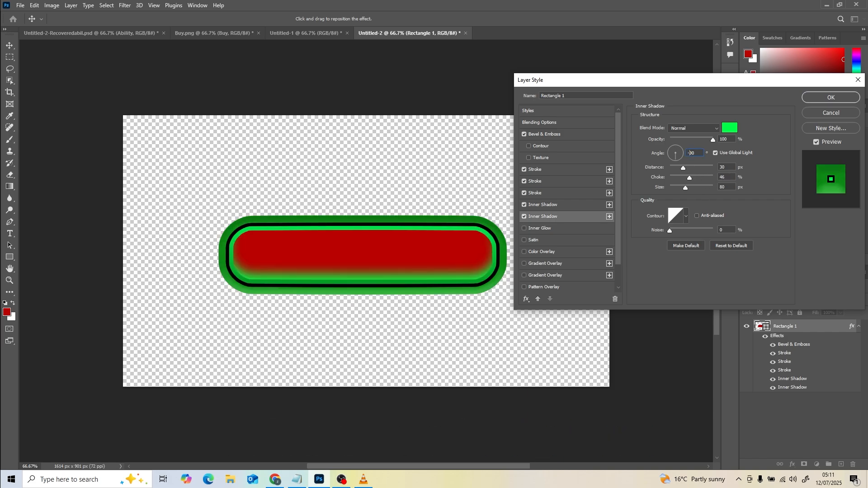
{"action": "left_click", "coordinate": [763, 175]}
{"action": "left_click", "coordinate": [565, 208]}
{"action": "left_click", "coordinate": [565, 218]}
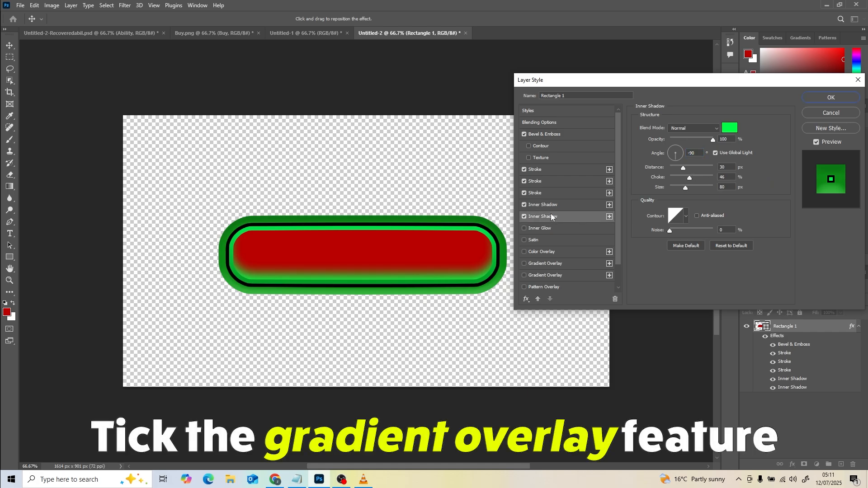
Step: Add a Gradient Overlay with a reversed dark-to-bright green linear gradient at -90° and 100% scale, and apply the rectangle's layer style
{"action": "left_click", "coordinate": [526, 264]}
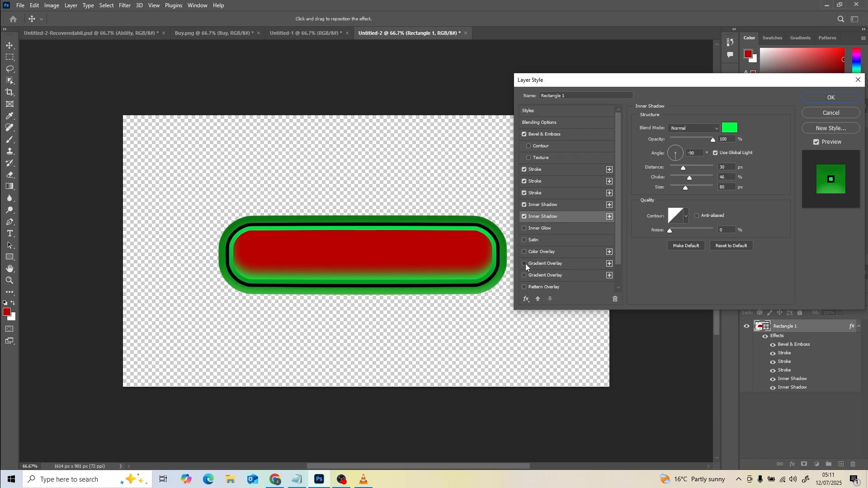
{"action": "left_click", "coordinate": [543, 268]}
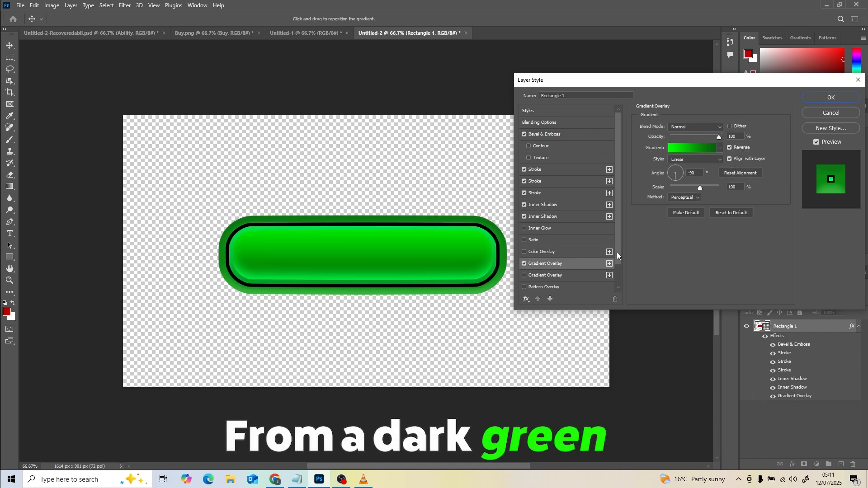
{"action": "left_click", "coordinate": [692, 147]}
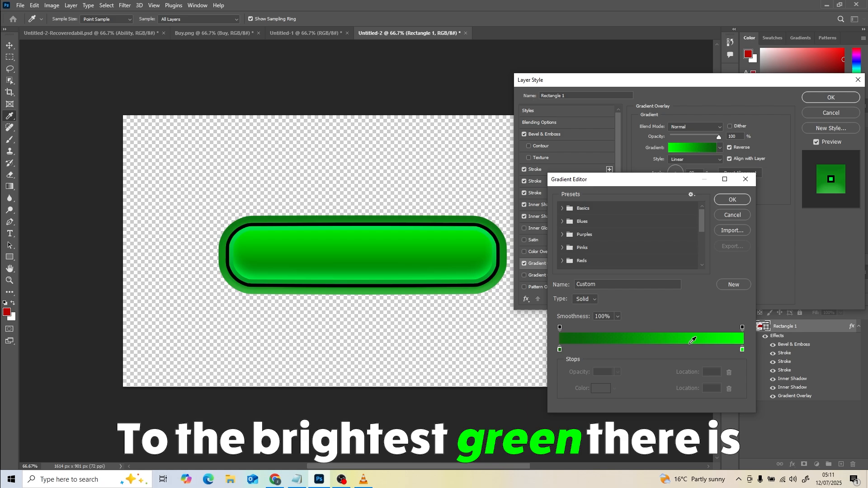
{"action": "left_click", "coordinate": [736, 201]}
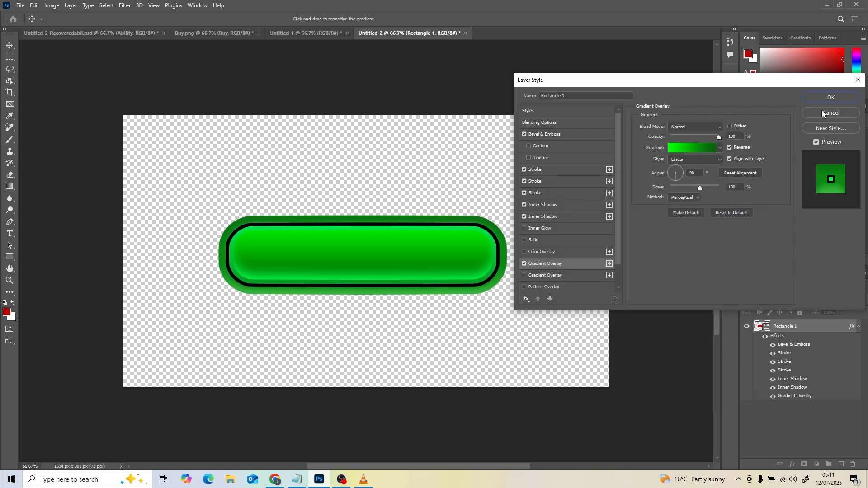
{"action": "left_click", "coordinate": [831, 98]}
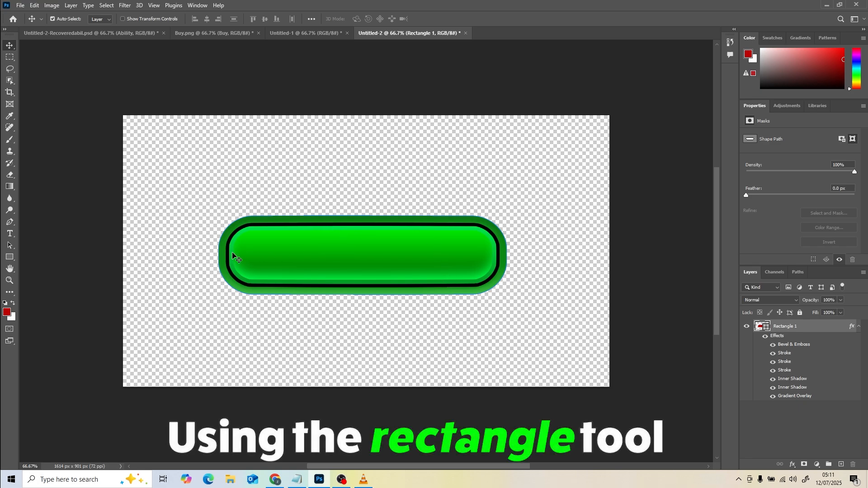
Step: Draw a small upright ellipse about 21 by 49 px on the button's left part with white fill and no stroke
{"action": "right_click", "coordinate": [9, 258]}
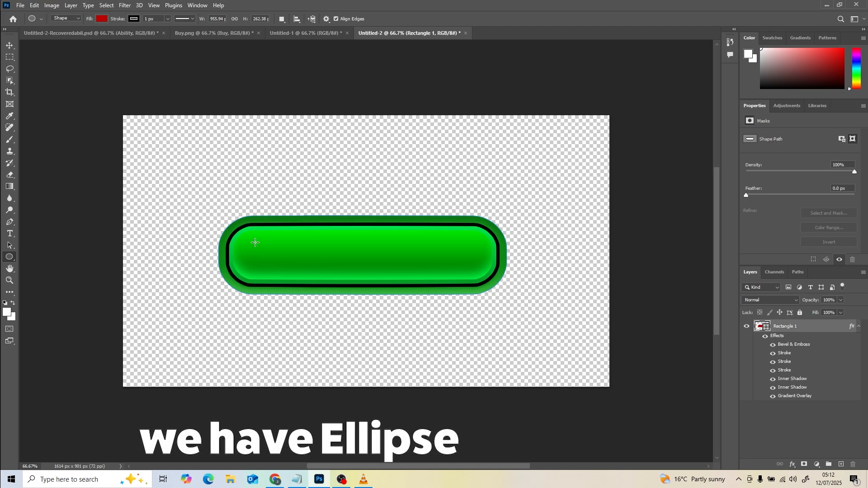
{"action": "left_click_drag", "start_coordinate": [268, 240], "coordinate": [273, 254]}
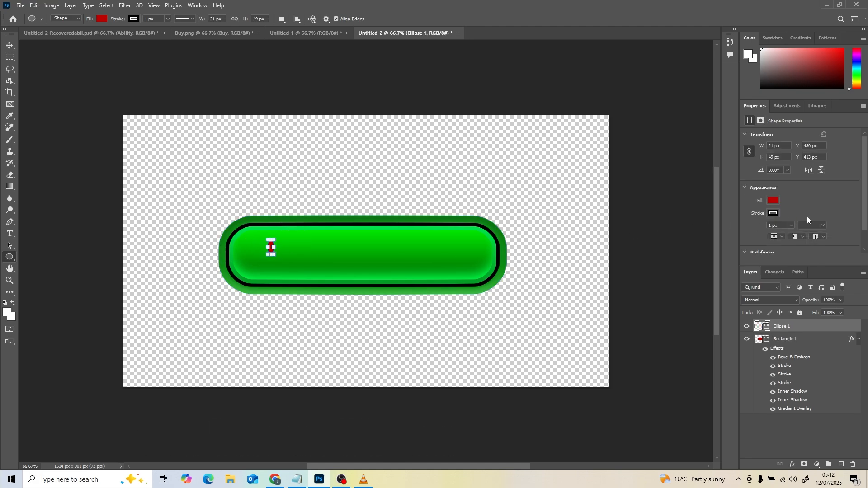
{"action": "left_click", "coordinate": [774, 201]}
{"action": "left_click", "coordinate": [752, 248]}
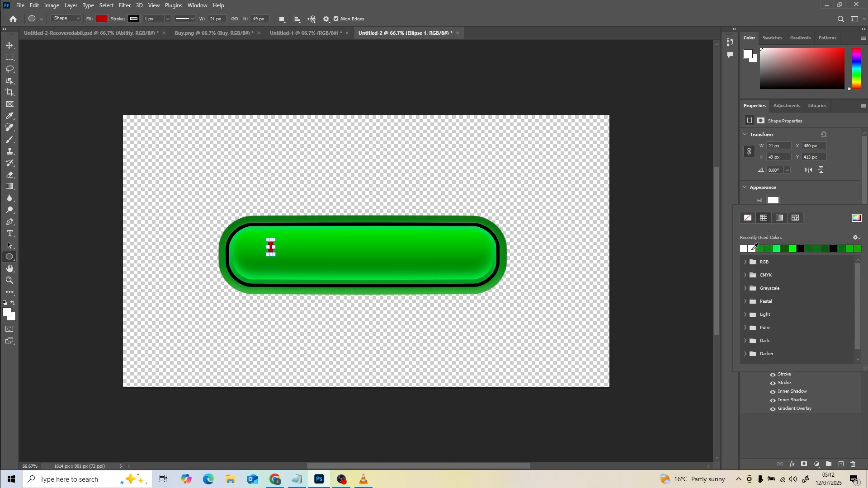
{"action": "left_click", "coordinate": [807, 200]}
{"action": "left_click", "coordinate": [774, 213]}
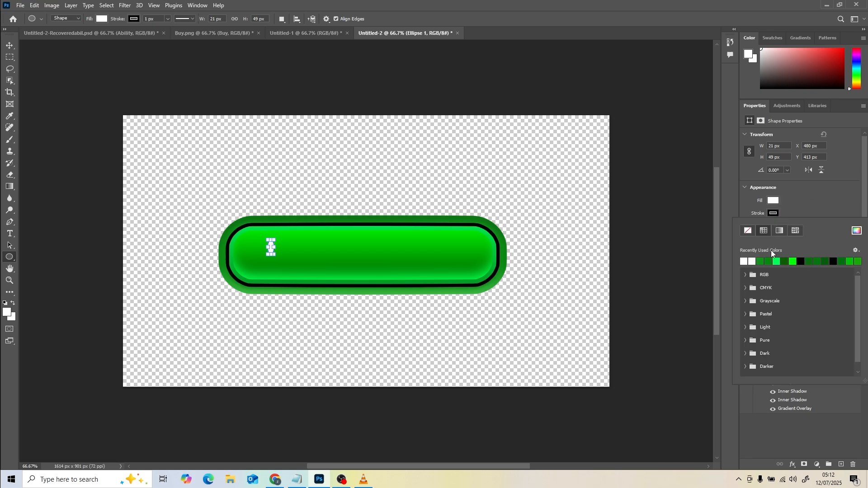
{"action": "left_click", "coordinate": [746, 232]}
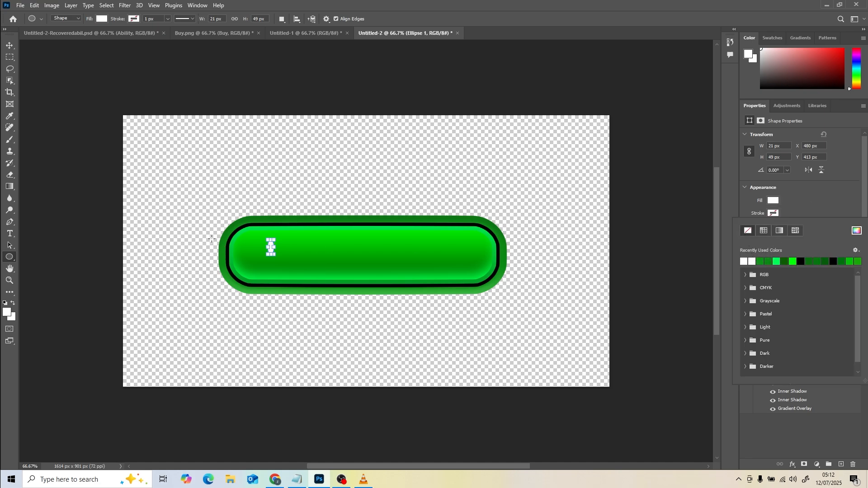
Step: Rotate the white ellipse about 26° clockwise and move it into the green face's upper-left corner as a highlight
{"action": "left_click", "coordinate": [279, 235]}
{"action": "left_click_drag", "start_coordinate": [279, 235], "coordinate": [282, 240]}
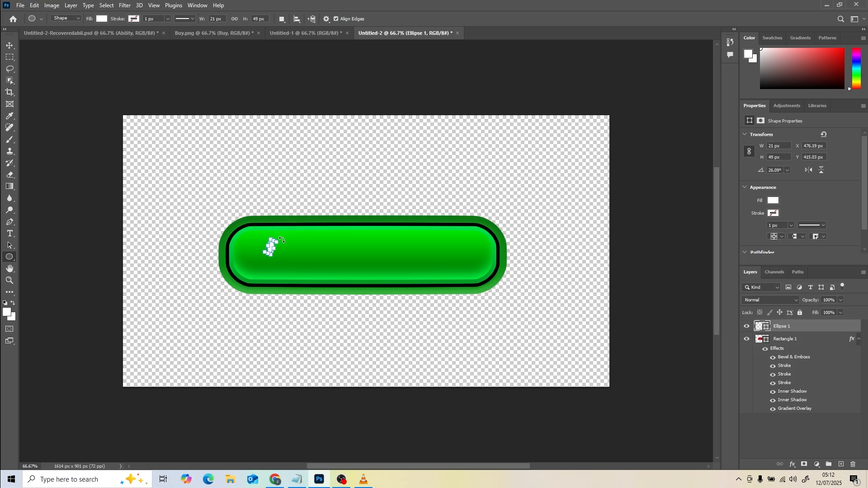
{"action": "left_click", "coordinate": [9, 46]}
{"action": "left_click_drag", "start_coordinate": [270, 252], "coordinate": [247, 243]}
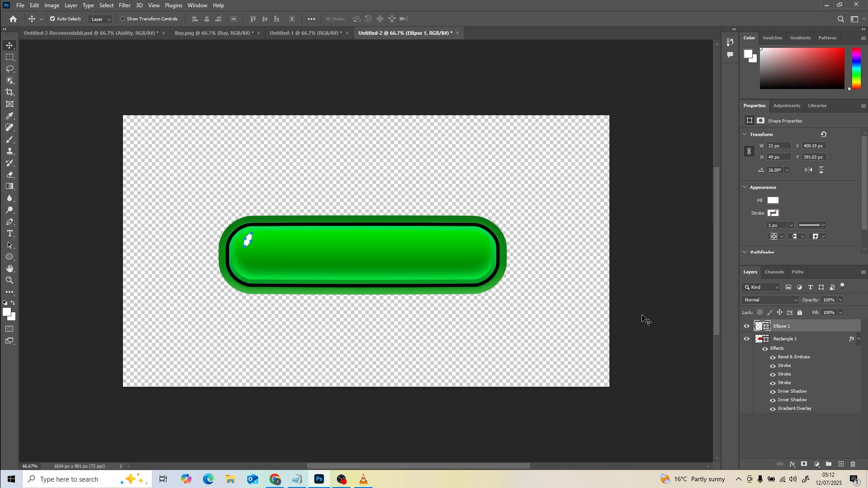
Step: Give the white ellipse a bright green Screen Outer Glow with 100% opacity, 32% spread and 29 px size, plus a Drop Shadow
{"action": "right_click", "coordinate": [790, 328]}
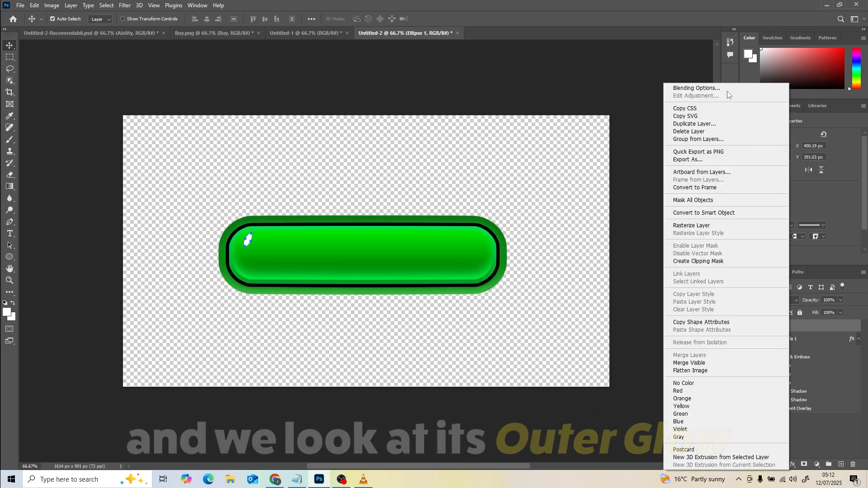
{"action": "left_click", "coordinate": [751, 87]}
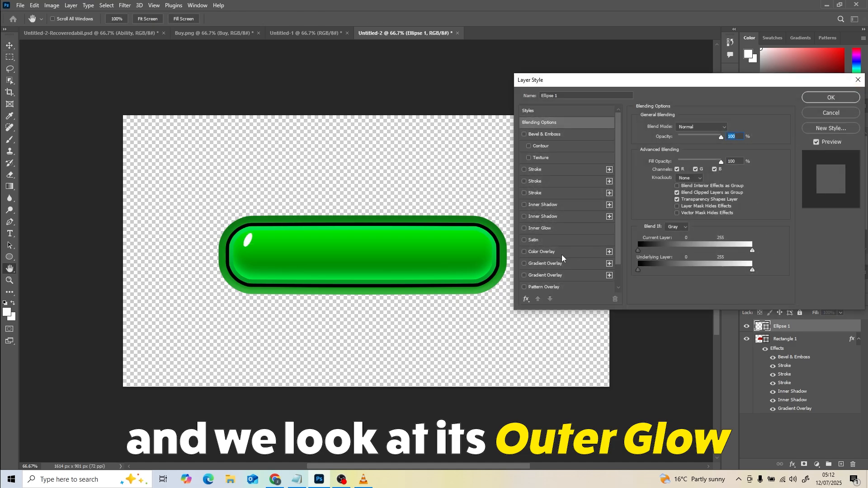
{"action": "scroll", "coordinate": [555, 270], "scroll_direction": "down", "scroll_amount": 2}
{"action": "left_click", "coordinate": [524, 274]}
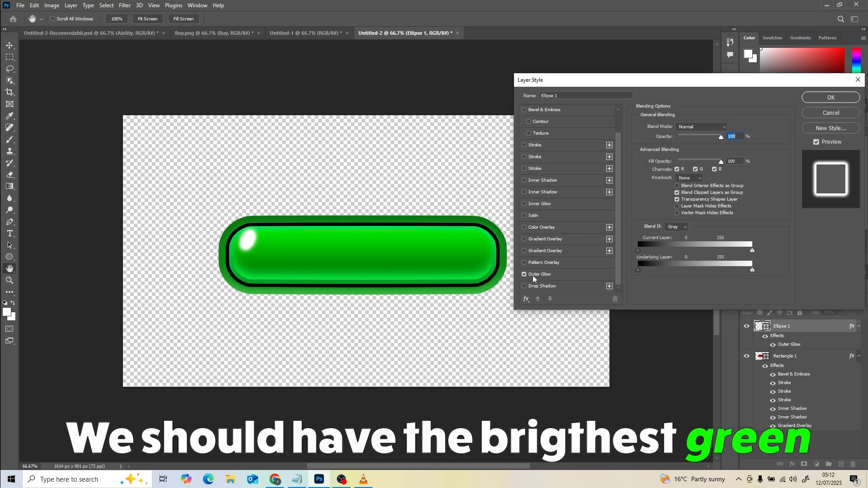
{"action": "left_click", "coordinate": [539, 275]}
{"action": "left_click", "coordinate": [659, 159]}
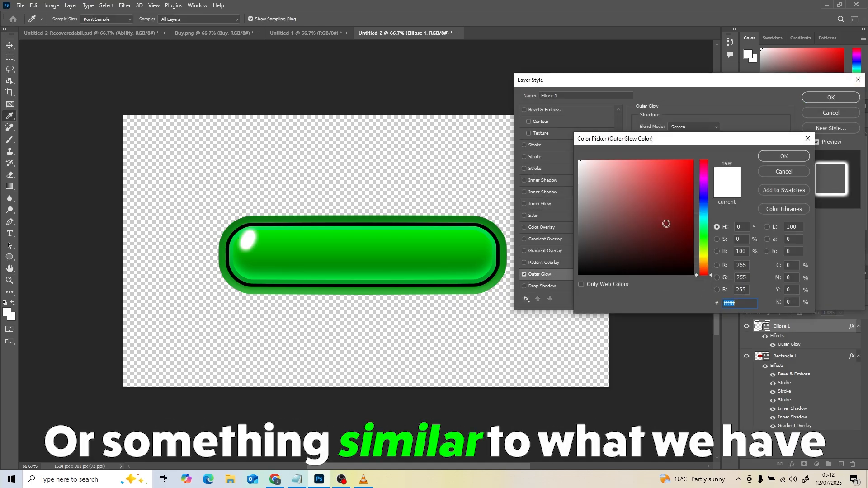
{"action": "left_click", "coordinate": [704, 232]}
{"action": "left_click_drag", "start_coordinate": [653, 217], "coordinate": [665, 205]}
{"action": "left_click_drag", "start_coordinate": [665, 205], "coordinate": [694, 160]}
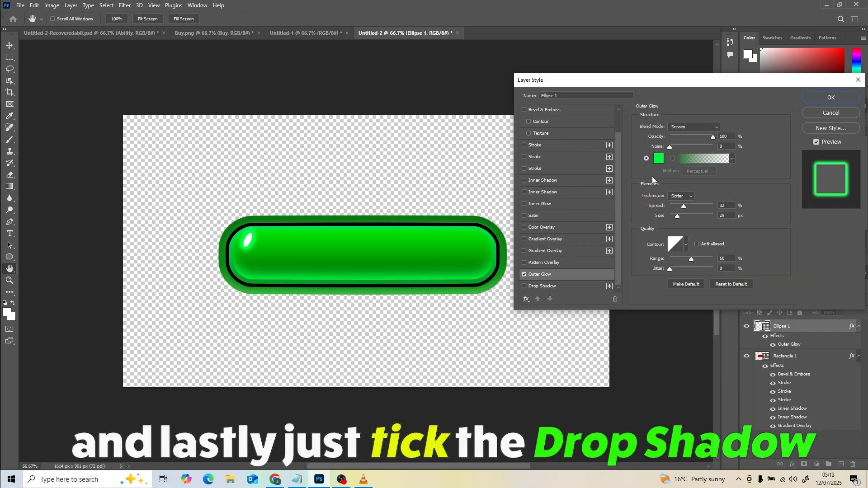
{"action": "left_click", "coordinate": [524, 287]}
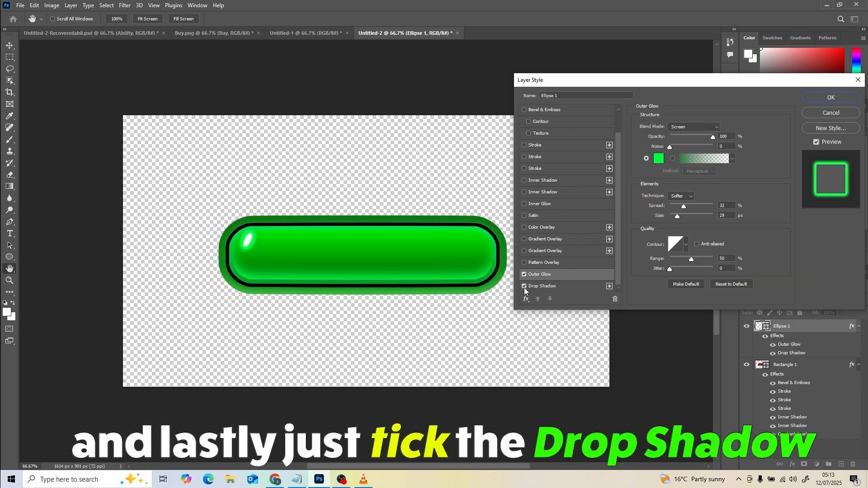
{"action": "left_click", "coordinate": [826, 102]}
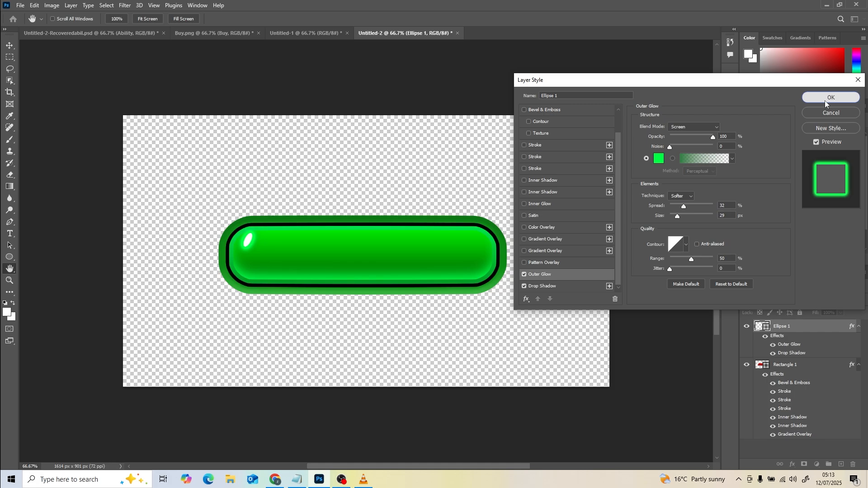
Step: Bring the white FatFrank "Buy" text layer from Buy.png into the Untitled-2 document and place it on the middle of the green button
{"action": "left_click", "coordinate": [319, 32]}
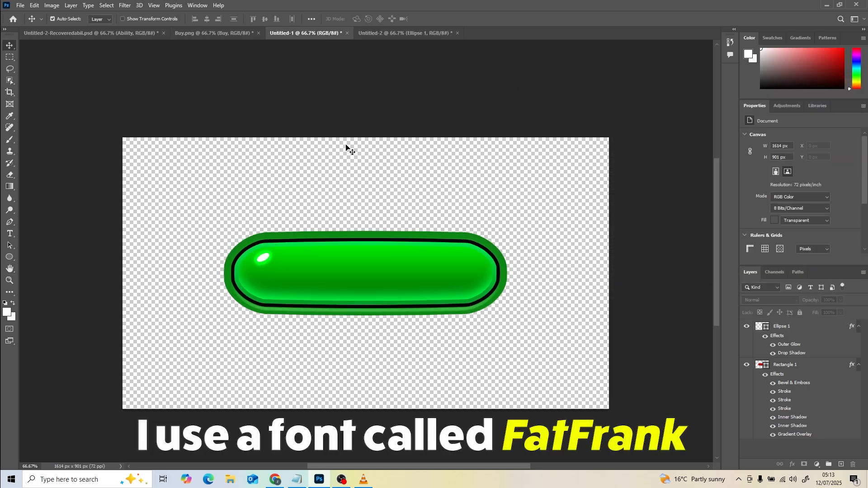
{"action": "left_click", "coordinate": [241, 33]}
{"action": "left_click_drag", "start_coordinate": [362, 164], "coordinate": [370, 255]}
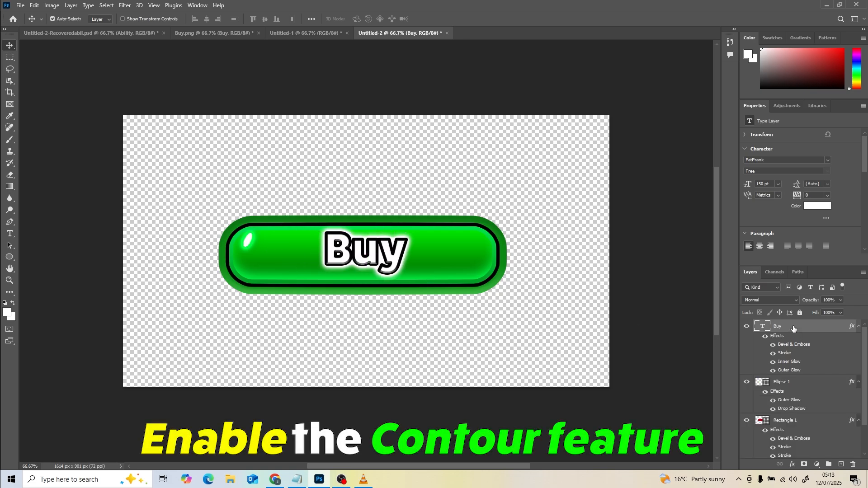
Step: Review the Contour, Stroke, Inner Glow and Outer Glow settings in the Buy text's layer style
{"action": "double_click", "coordinate": [794, 327]}
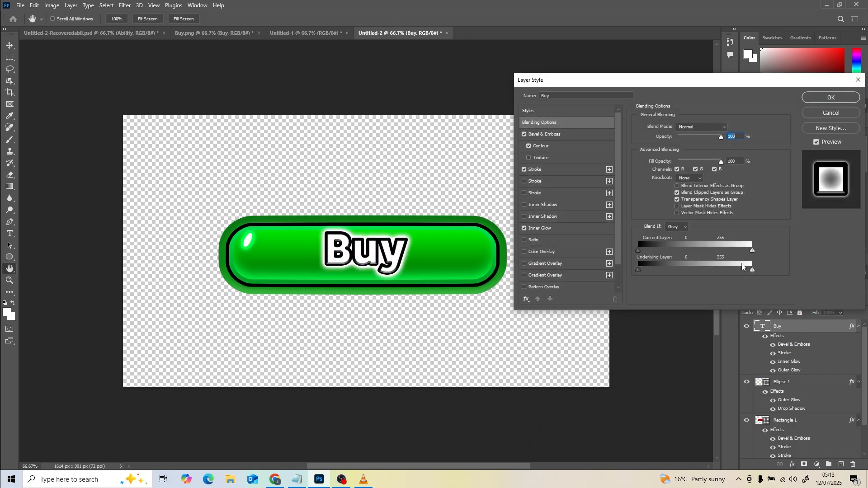
{"action": "left_click", "coordinate": [557, 147]}
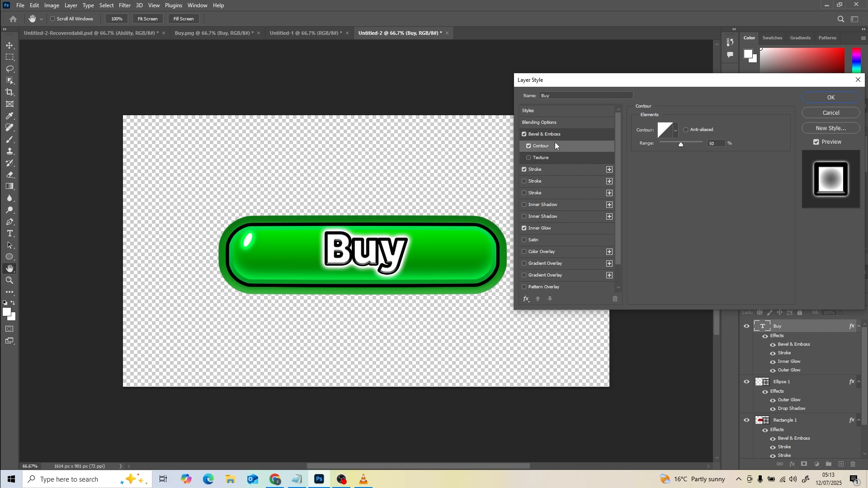
{"action": "left_click", "coordinate": [549, 172]}
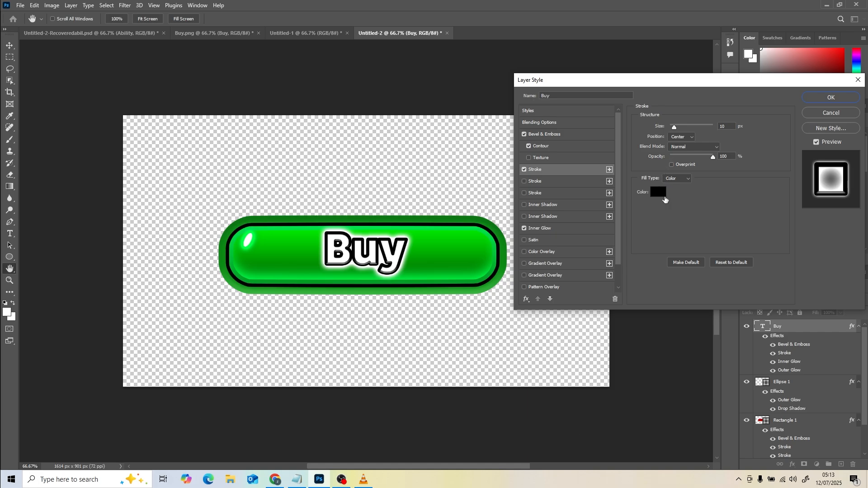
{"action": "left_click", "coordinate": [550, 227]}
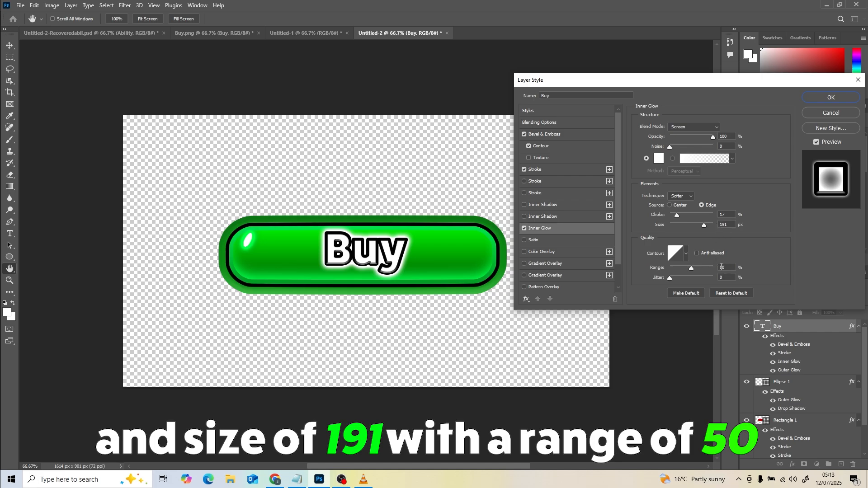
{"action": "scroll", "coordinate": [571, 248], "scroll_direction": "down", "scroll_amount": 2}
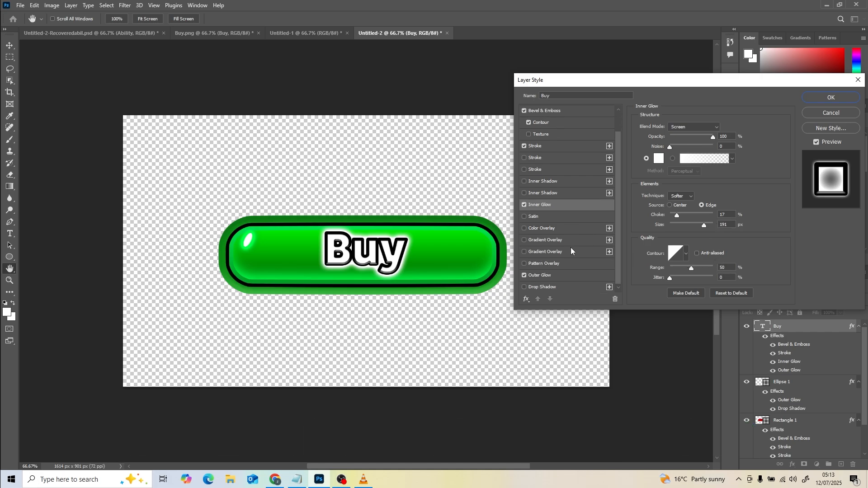
{"action": "left_click", "coordinate": [562, 274]}
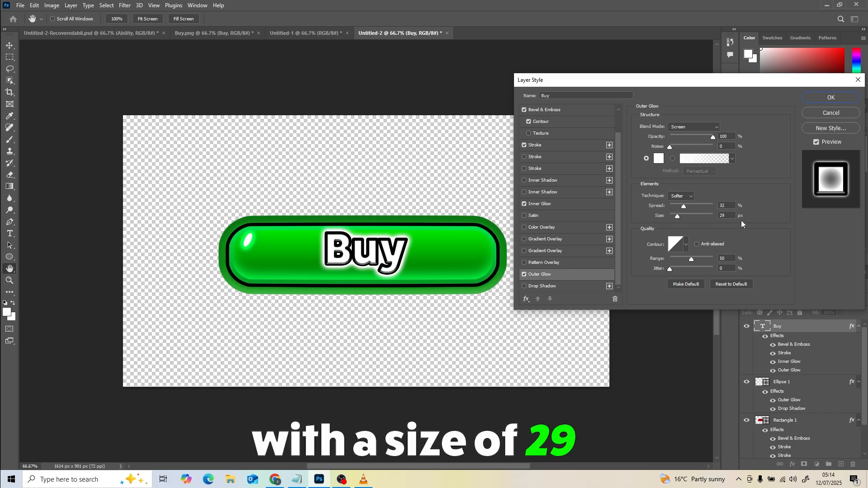
{"action": "left_click", "coordinate": [809, 98]}
Step: Nudge the Buy text slightly left and down on the green button, and shift the white highlight ellipse slightly down
{"action": "key", "text": "v"}
{"action": "left_click_drag", "start_coordinate": [369, 251], "coordinate": [366, 253]}
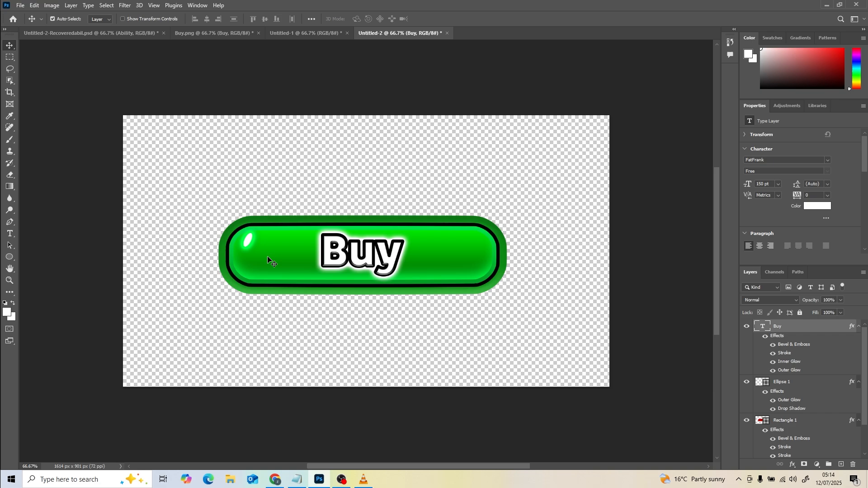
{"action": "left_click_drag", "start_coordinate": [249, 239], "coordinate": [250, 241]}
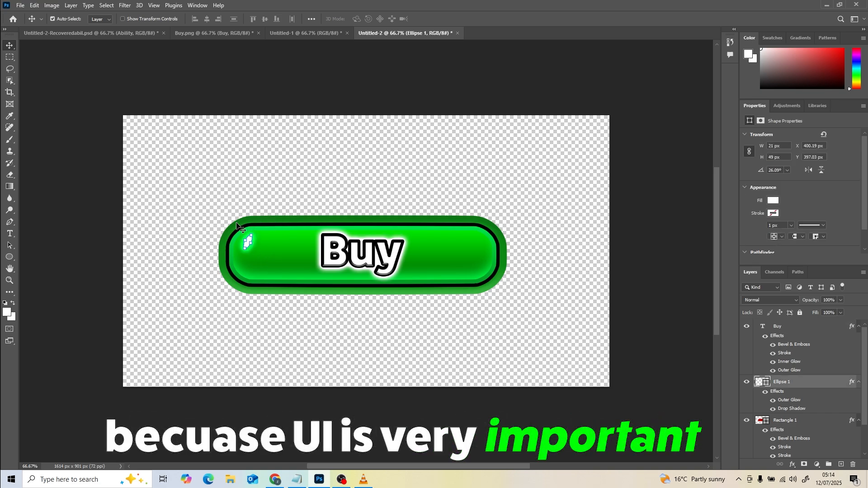
{"action": "left_click", "coordinate": [159, 183]}
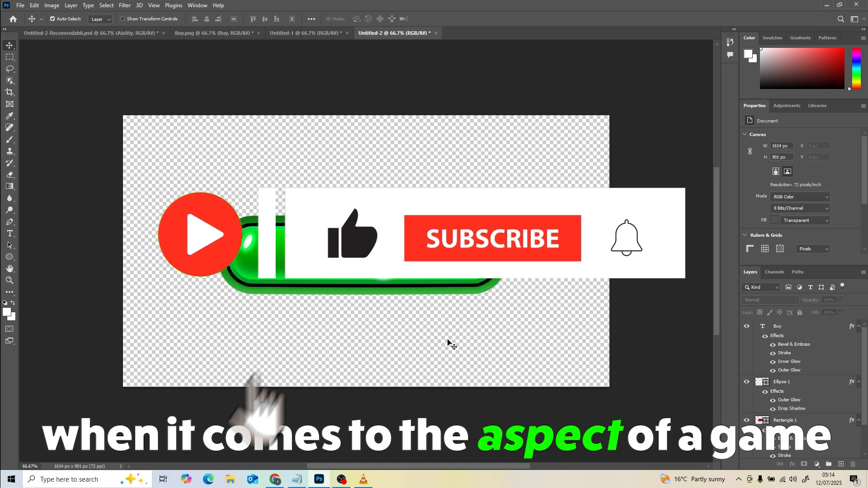